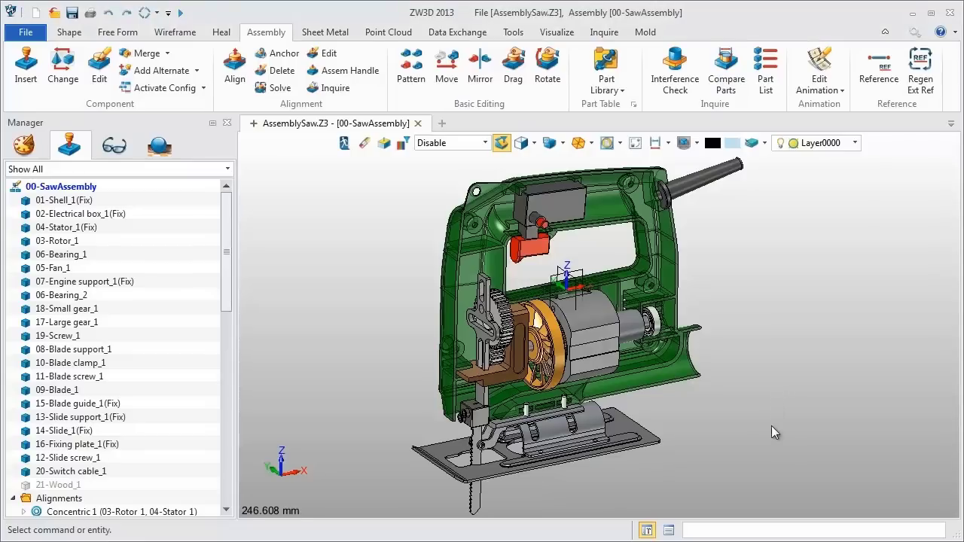
From a side view, drag the gear twice so the blade holder moves up beside it.
mouse_move(772, 426)
right_down()
mouse_move(595, 470)
mouse_move(414, 355)
right_up()
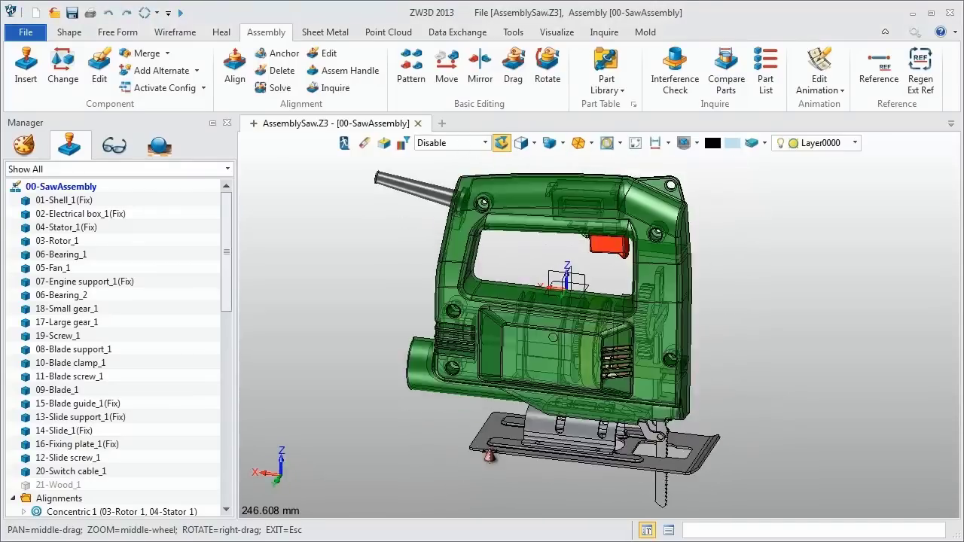
scroll(444, 338, up, 2)
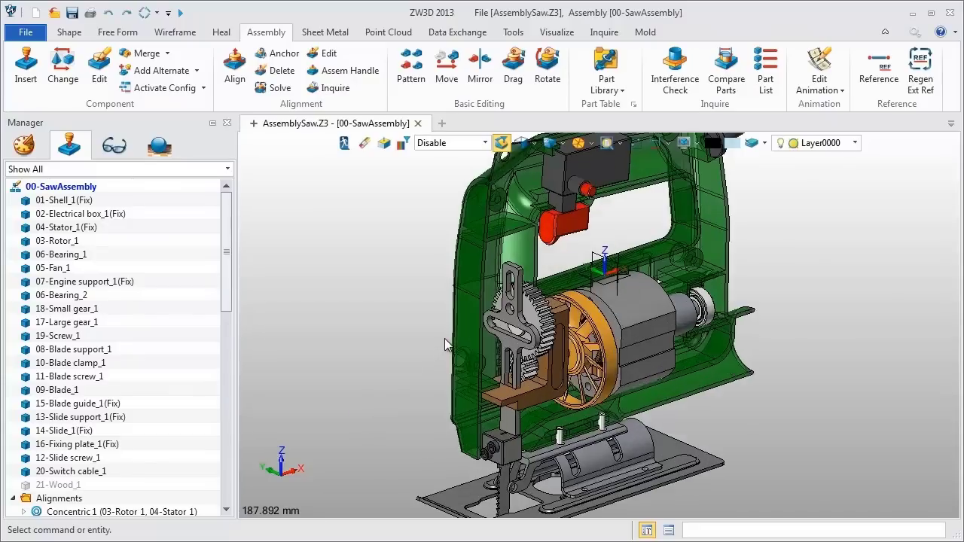
scroll(445, 338, up, 2)
click(513, 66)
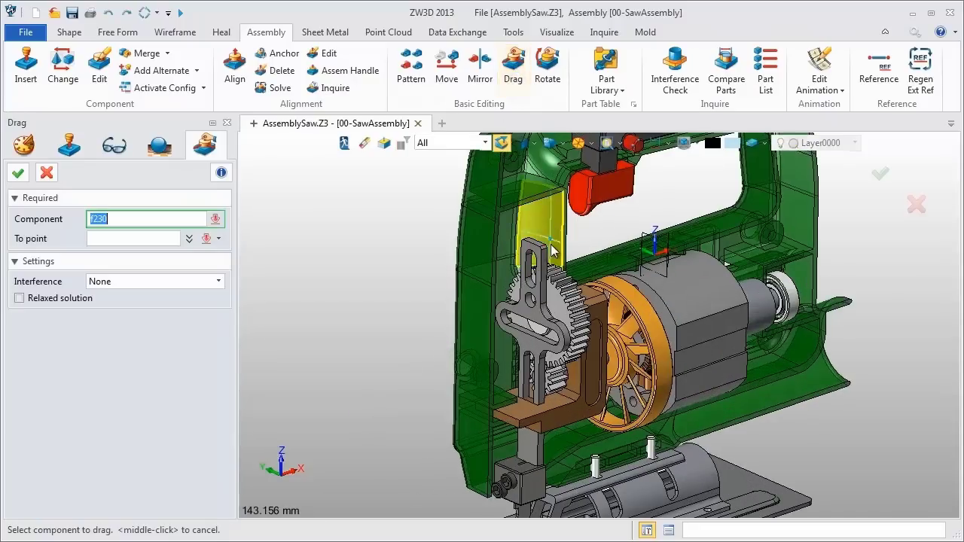
click(541, 273)
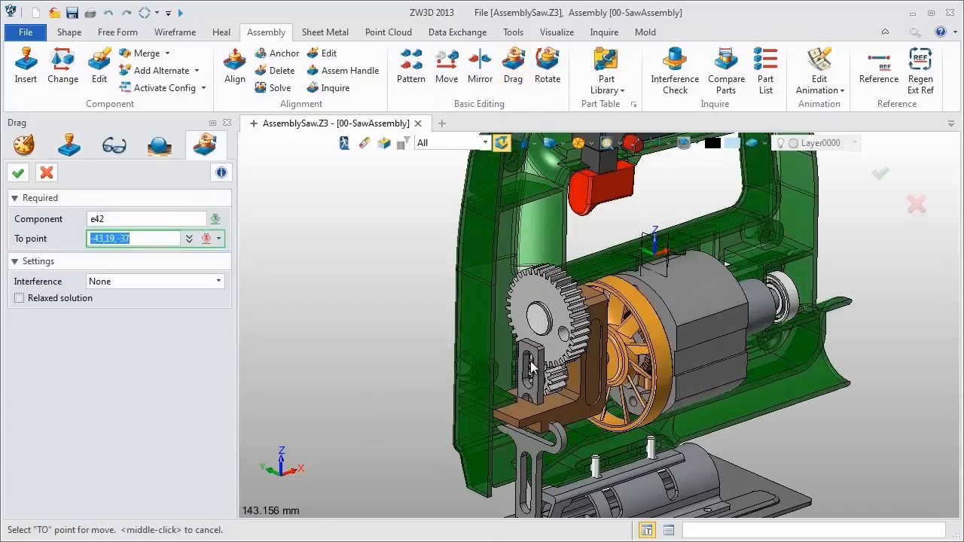
click(558, 250)
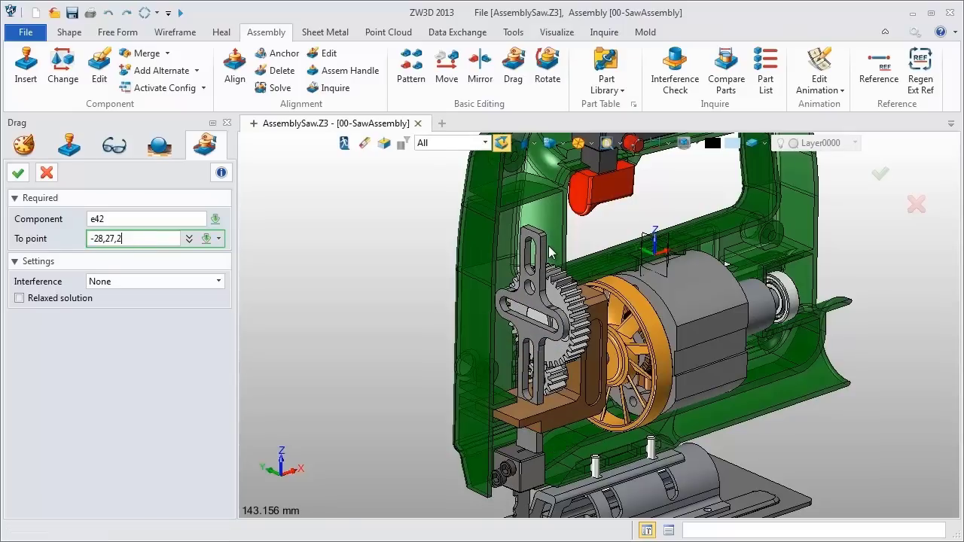
middle_click(576, 301)
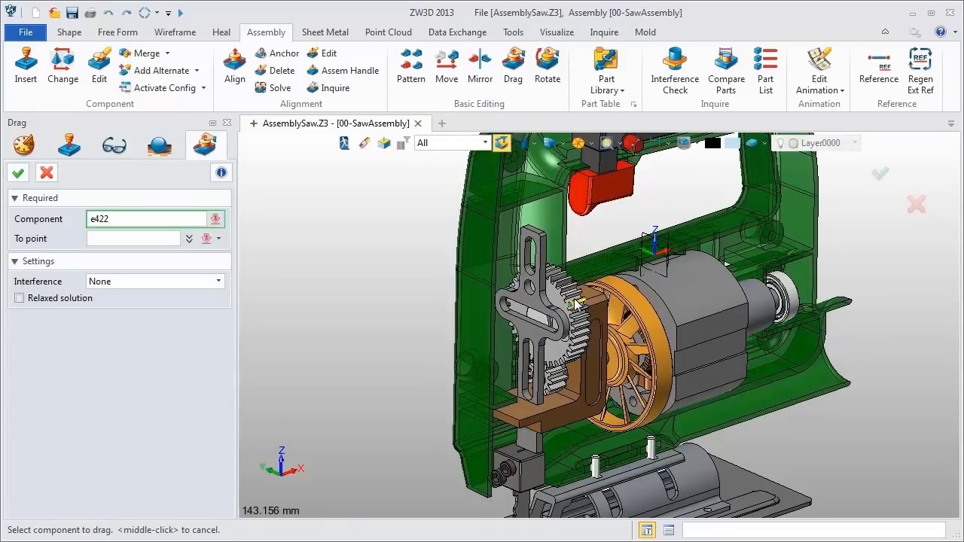
click(576, 302)
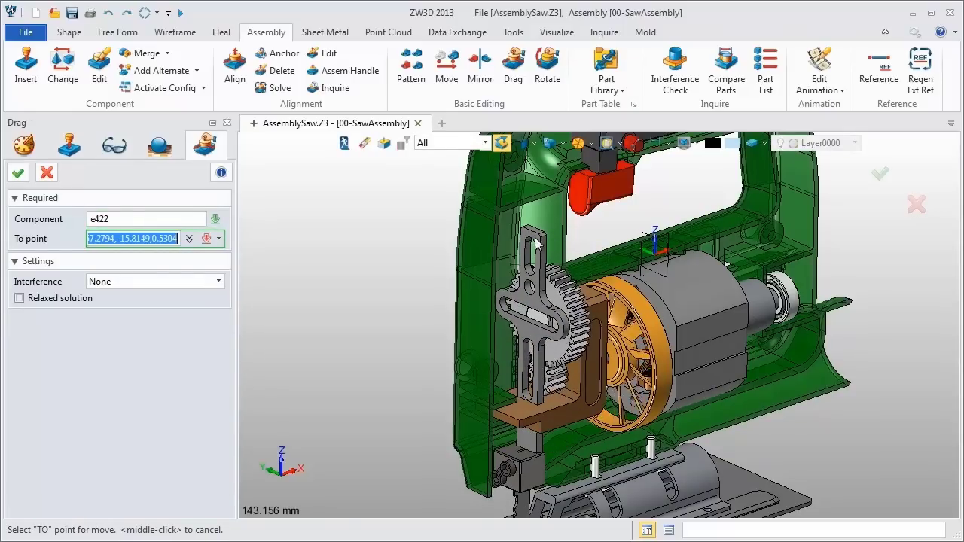
click(580, 243)
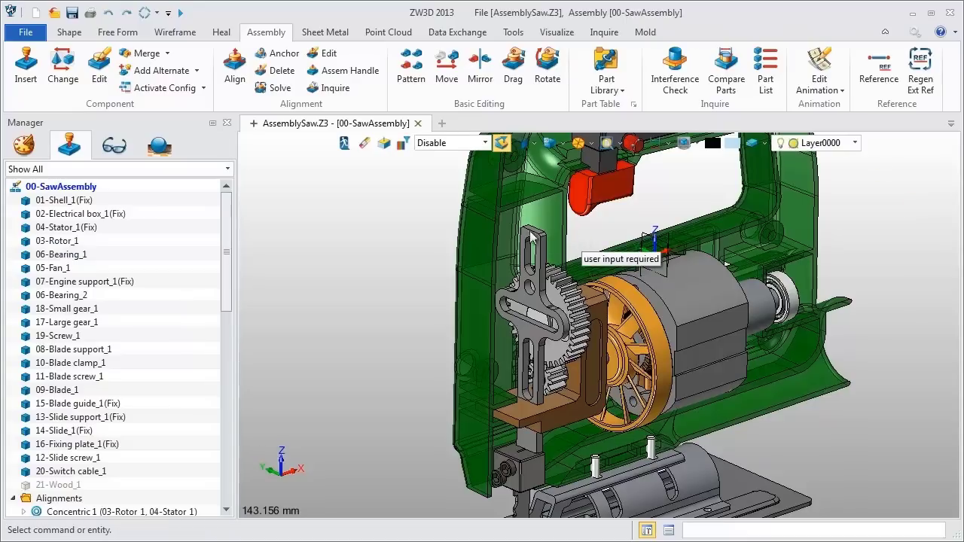
click(25, 66)
text(22-Pin)
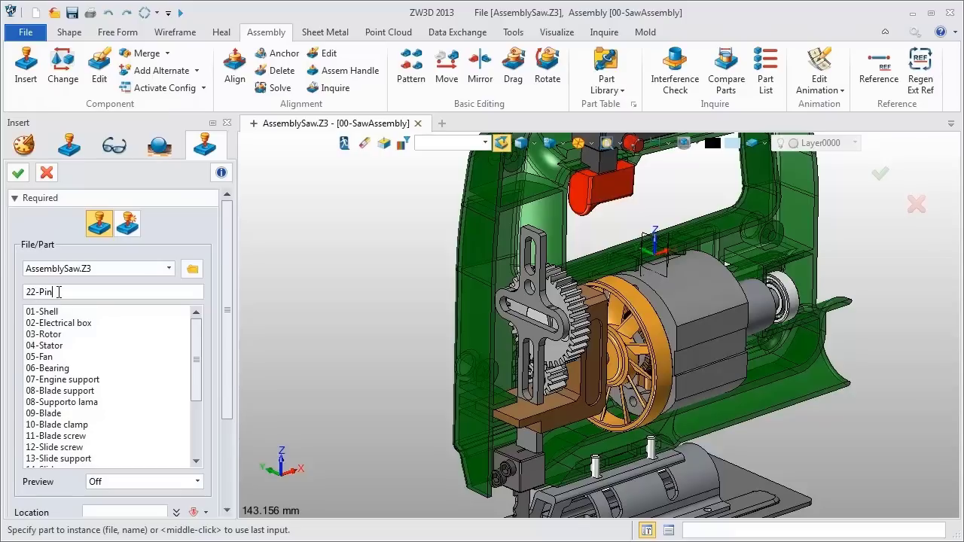
Insert a new part named 22-Pin at location 0 and make it active for editing.
key(Return)
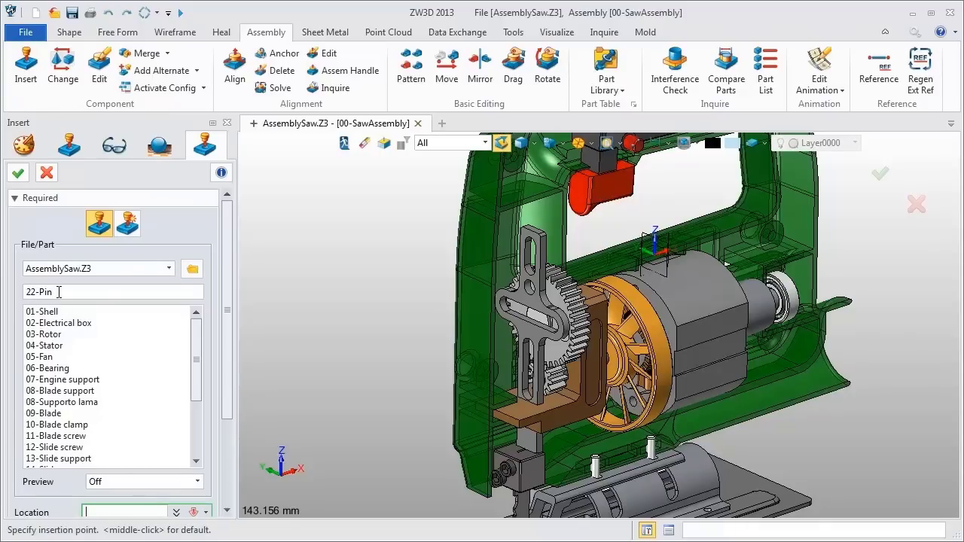
scroll(228, 399, down, 2)
text(0)
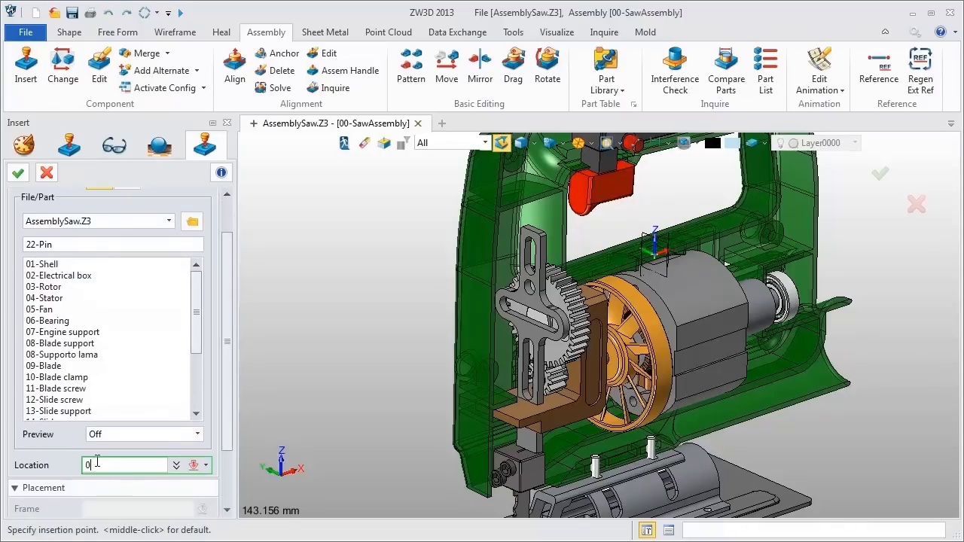
click(18, 173)
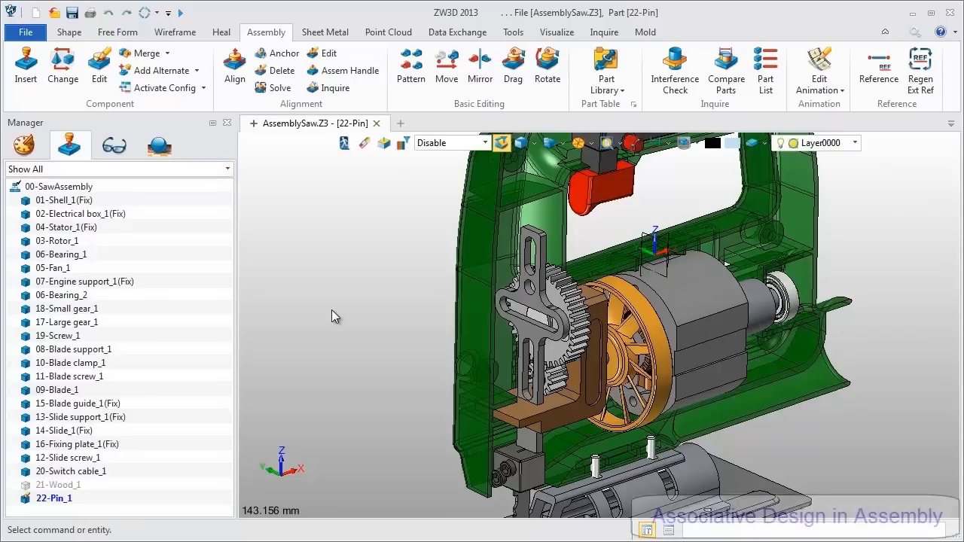
click(882, 72)
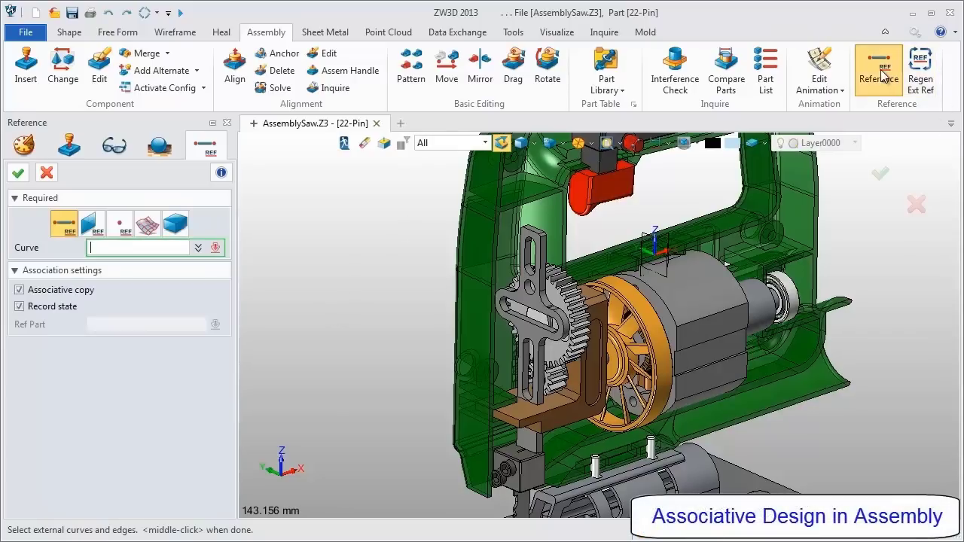
Copy the blade support's slot arc edge into 22-Pin as a reference curve, with Record state off.
scroll(566, 318, up, 2)
click(556, 324)
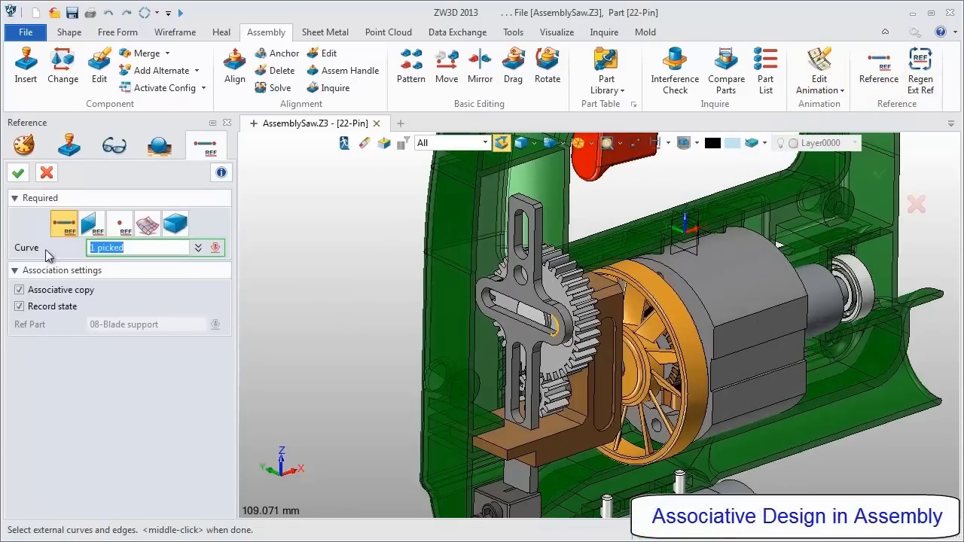
click(27, 311)
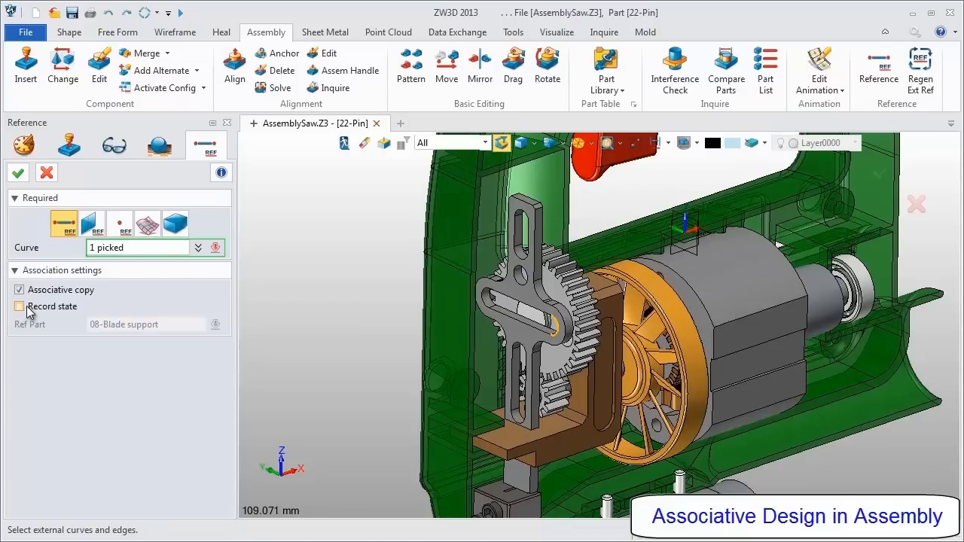
click(18, 173)
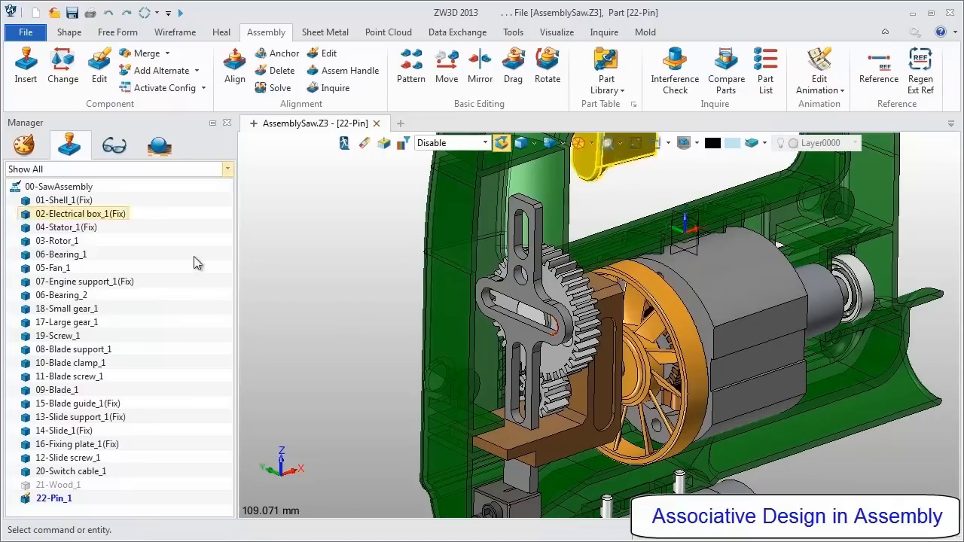
Hide the assembly, show the 22-Pin history, and zoom in on the reference curve.
click(634, 145)
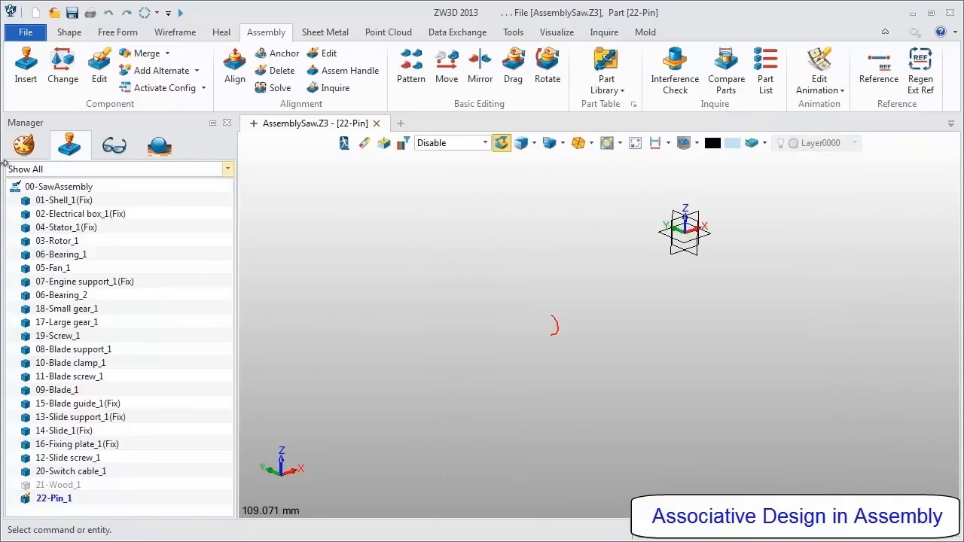
click(30, 154)
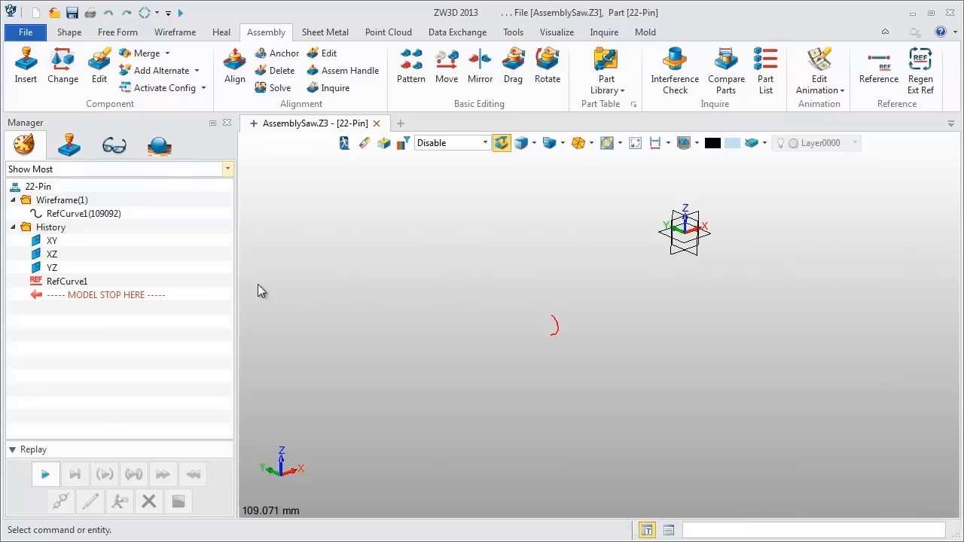
scroll(612, 343, up, 2)
scroll(594, 284, up, 1)
scroll(594, 284, up, 1)
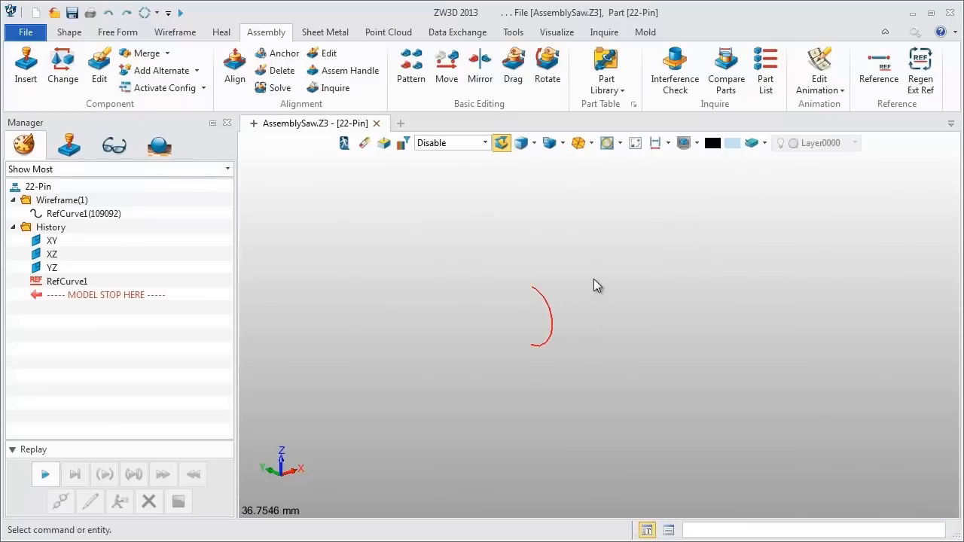
scroll(504, 315, up, 1)
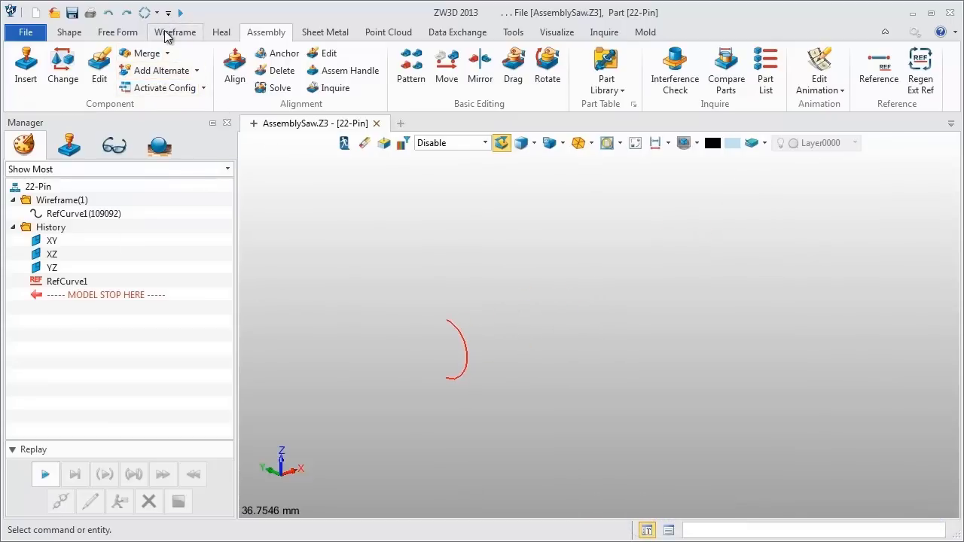
click(167, 34)
Draw a 3-point circle through the reference arc's top end, middle and bottom end.
click(89, 70)
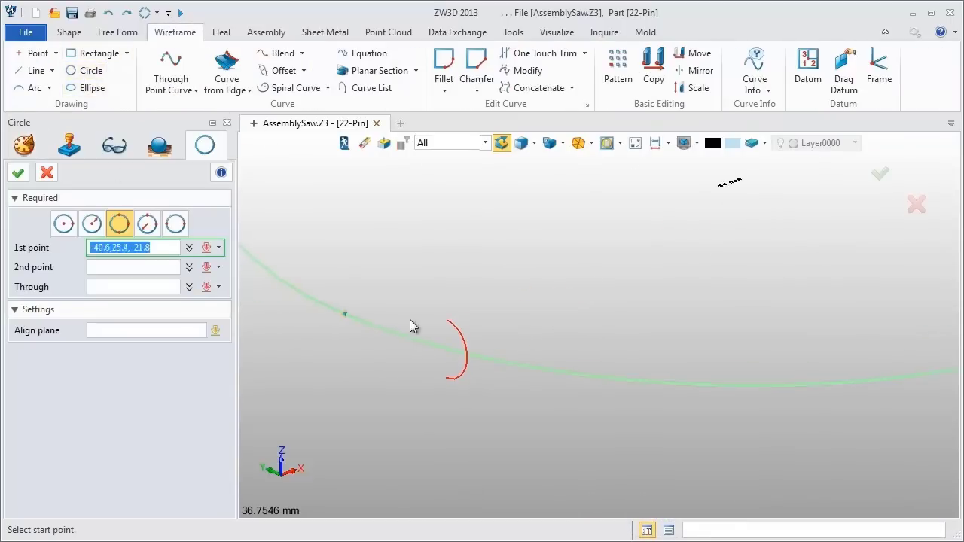
click(447, 320)
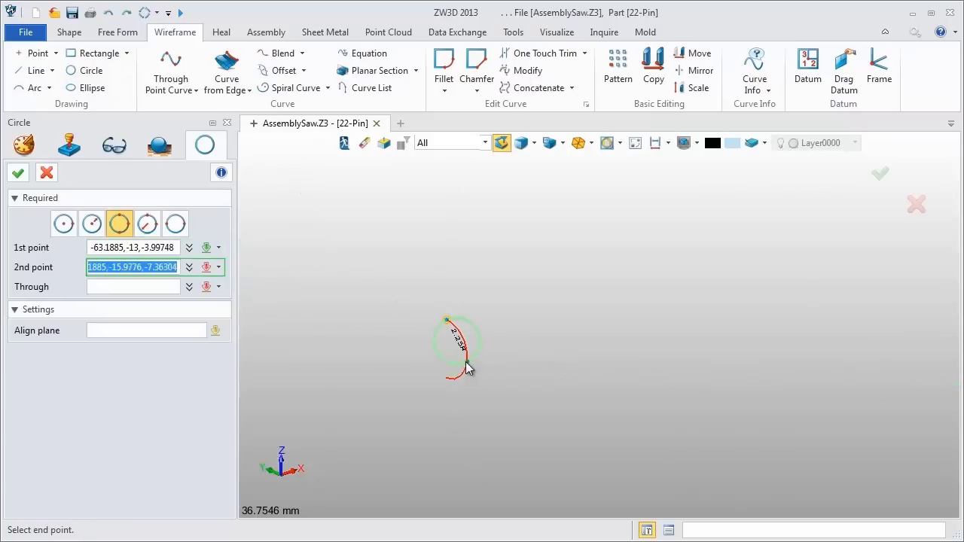
click(467, 360)
click(447, 379)
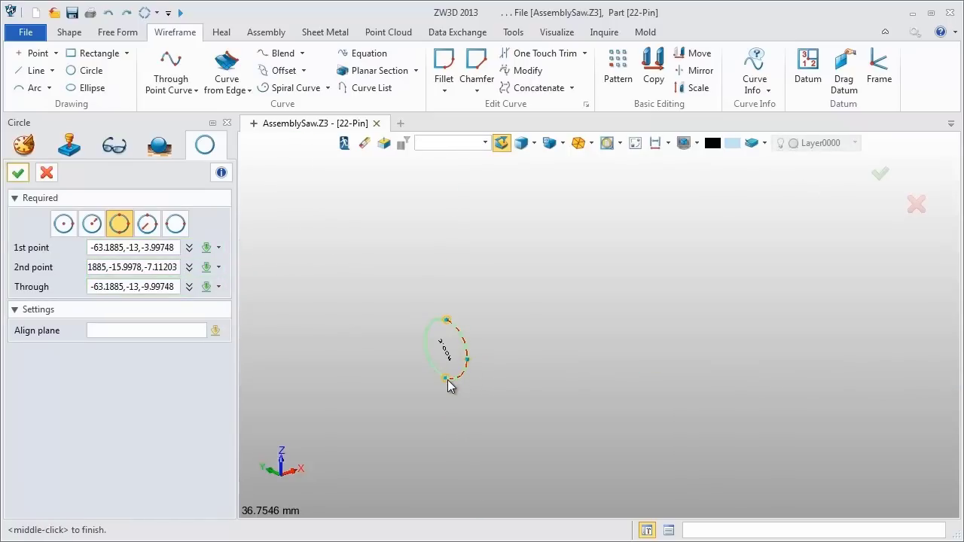
middle_click(347, 322)
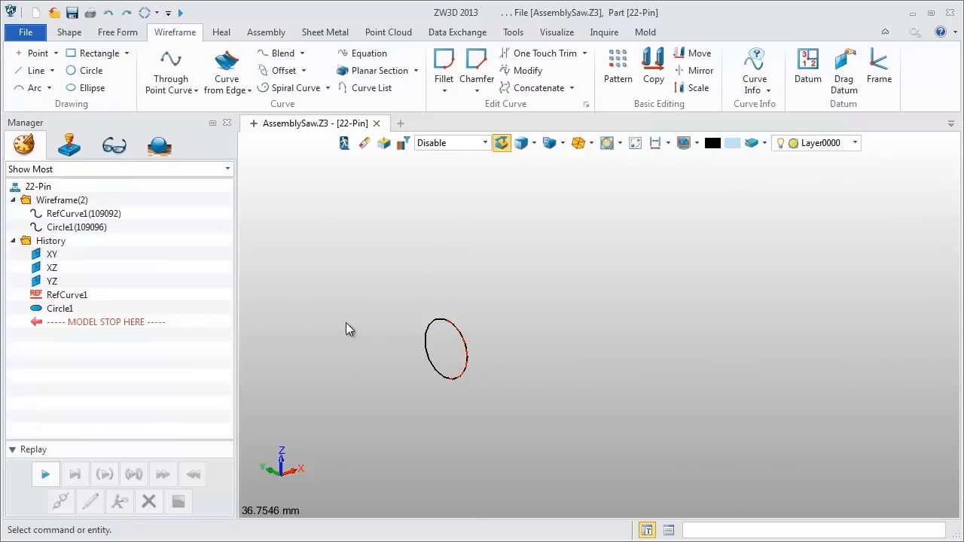
click(69, 31)
Extrude the circle from 0 to 15 into an orange cylinder.
click(38, 88)
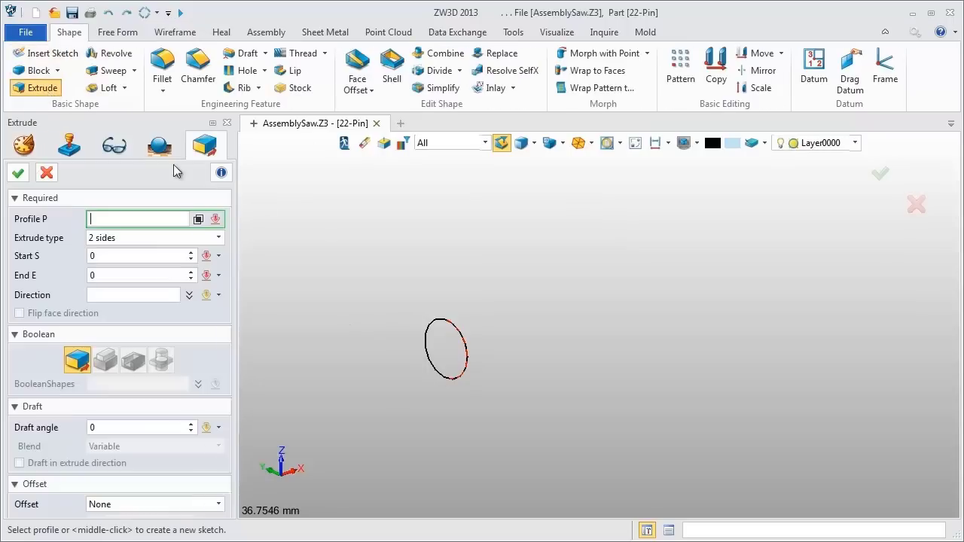
click(439, 337)
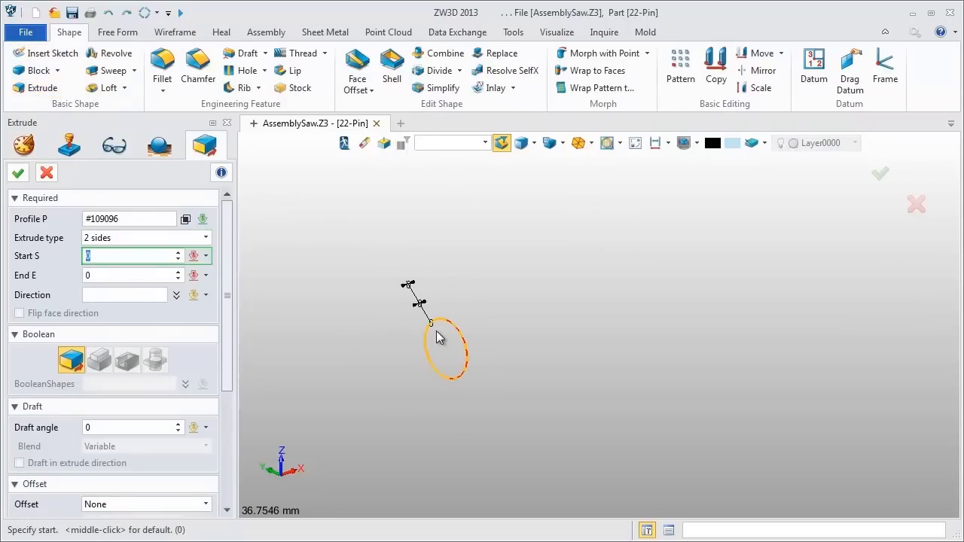
middle_click(436, 332)
text(15)
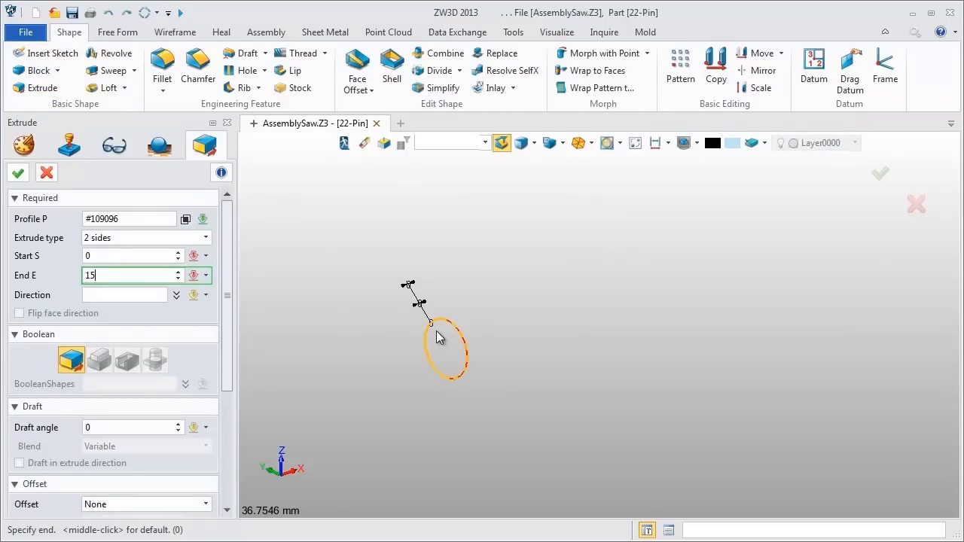
middle_click(436, 331)
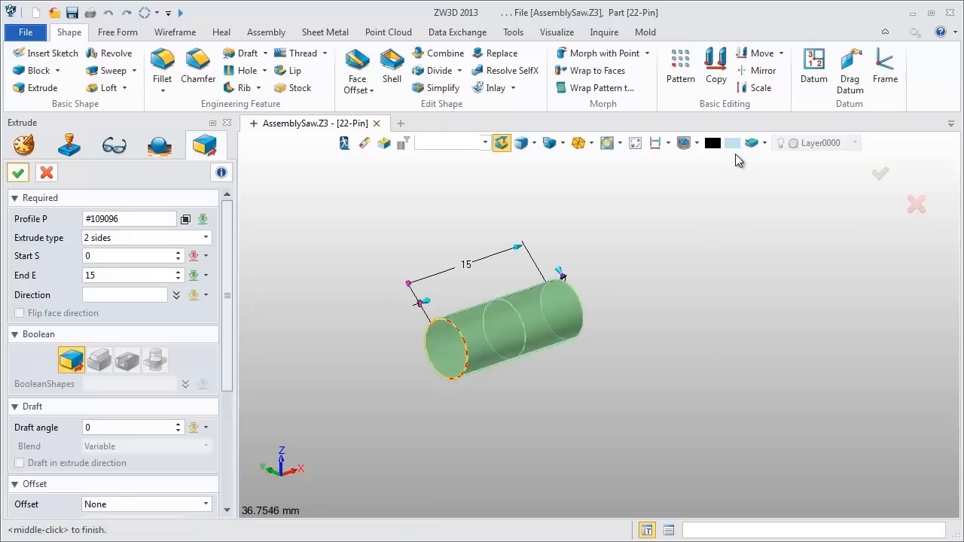
click(730, 147)
click(792, 172)
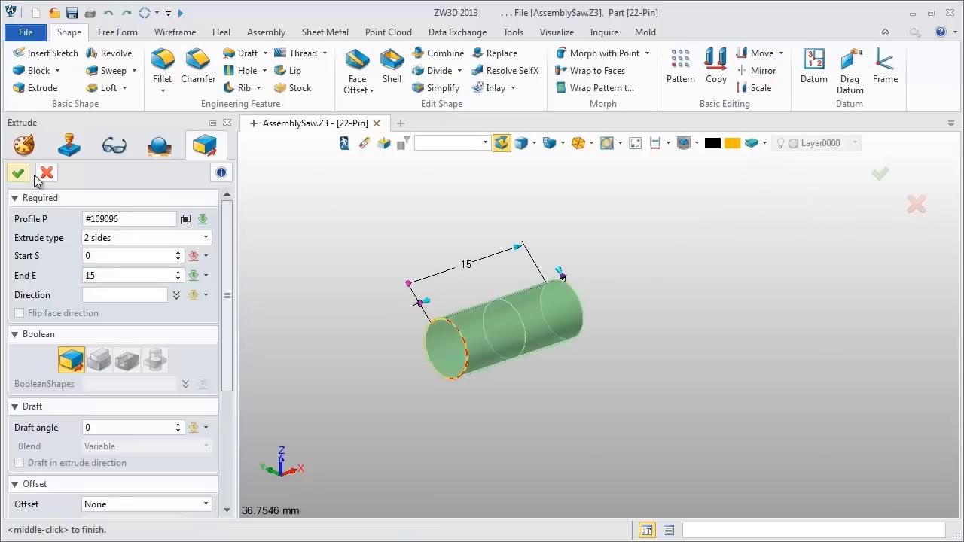
click(18, 173)
Add a wider head by extruding the end edge to -2 with expand offset 2, Boolean Add.
click(34, 88)
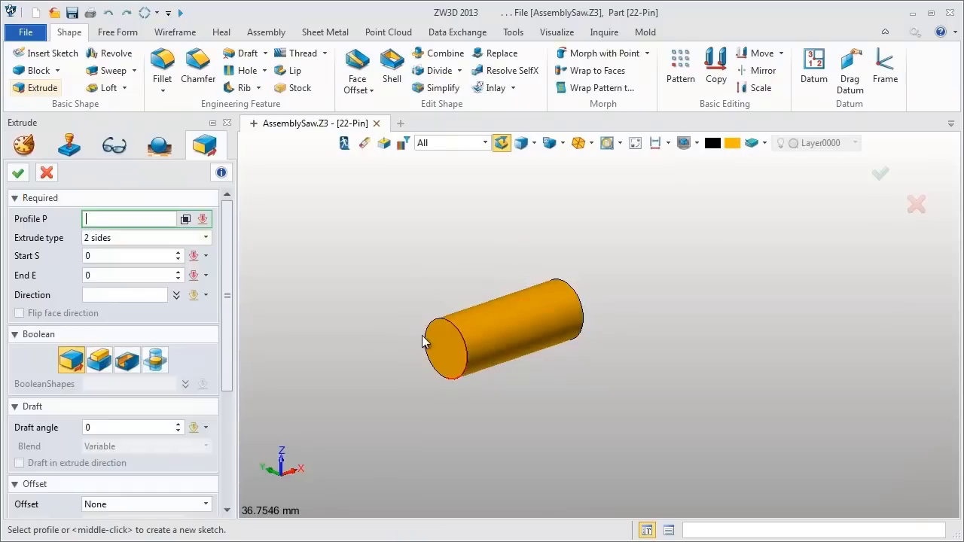
click(424, 341)
middle_click(424, 341)
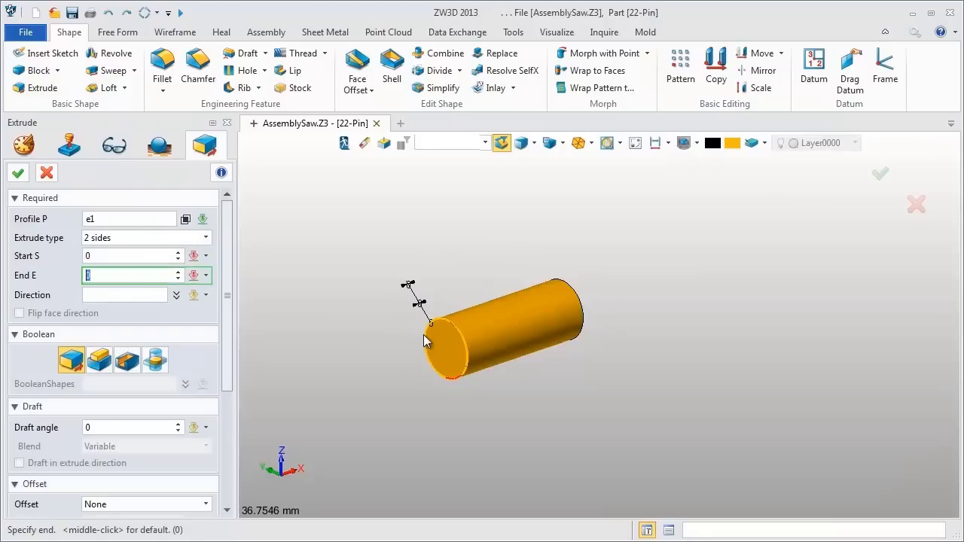
click(133, 275)
text(-2)
key(Return)
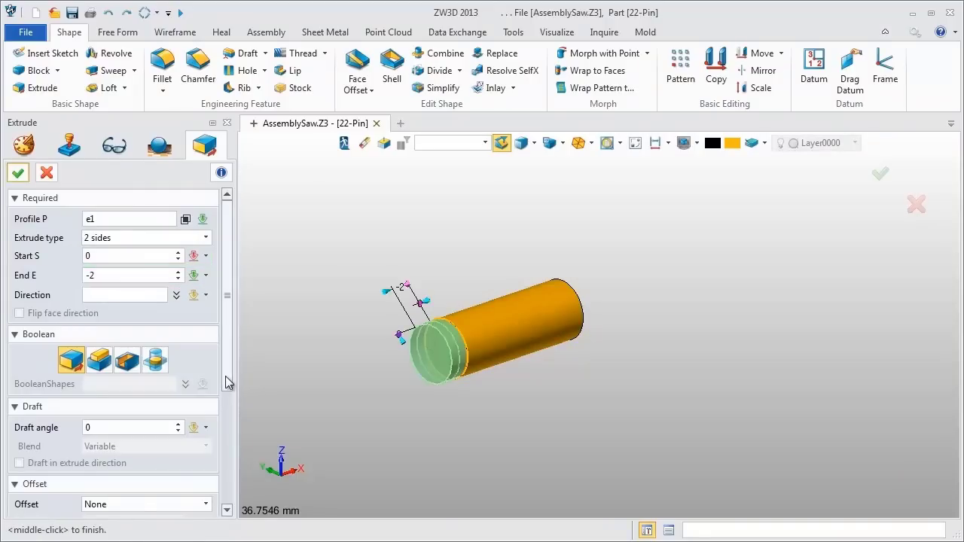
click(14, 407)
click(206, 446)
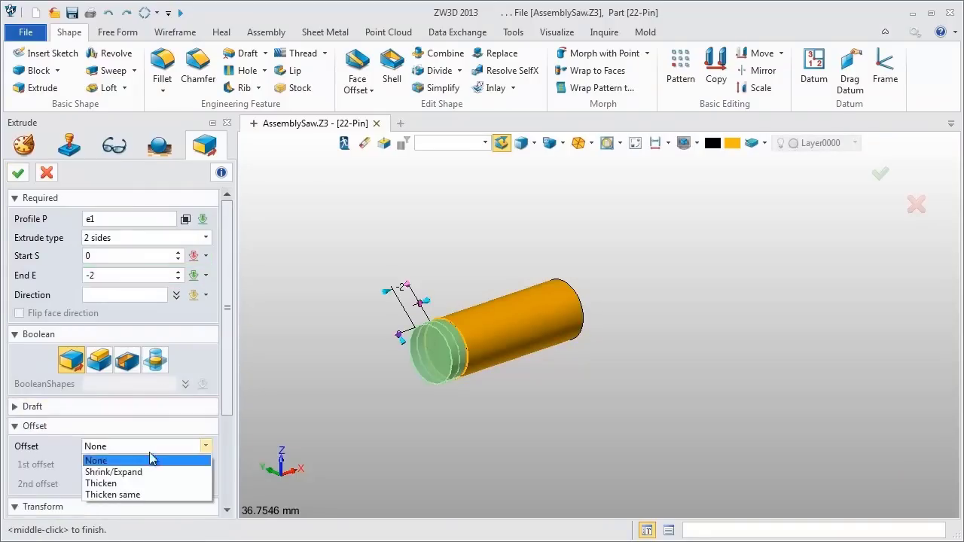
click(113, 469)
click(110, 355)
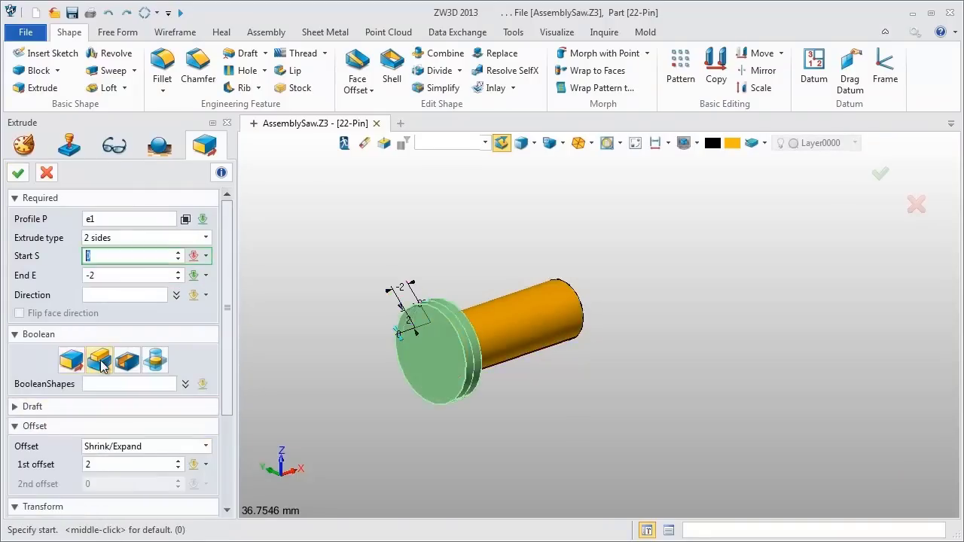
click(18, 173)
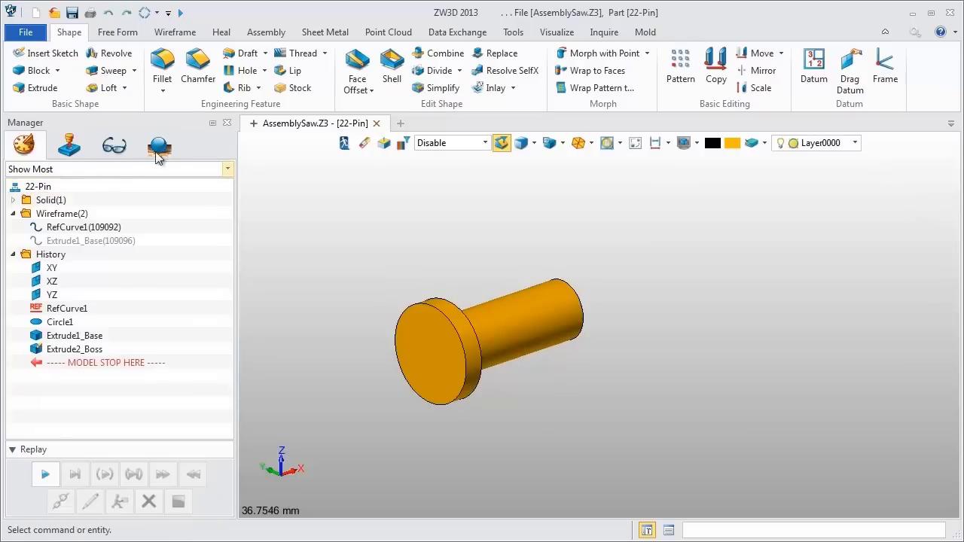
Chamfer the pin head's two circular edges with a 0.5 setback.
click(198, 68)
click(429, 308)
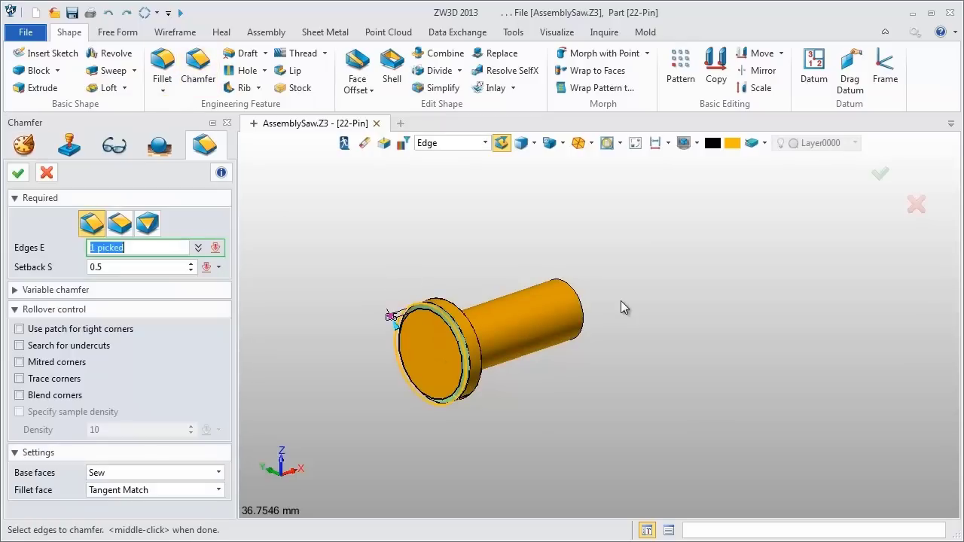
click(578, 301)
click(18, 173)
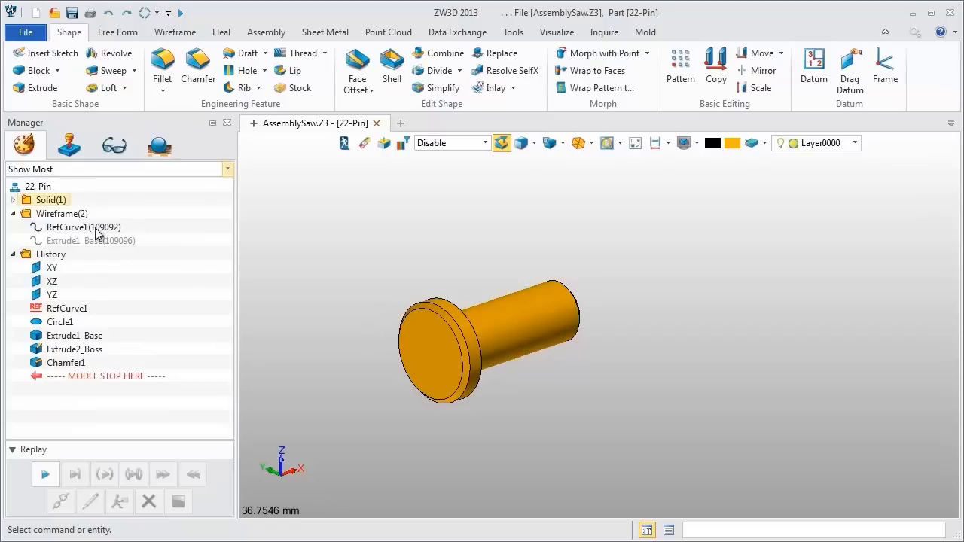
Set the pick filter to All, blank RefCurve1, and go to the 00-SawAssembly tree.
click(467, 149)
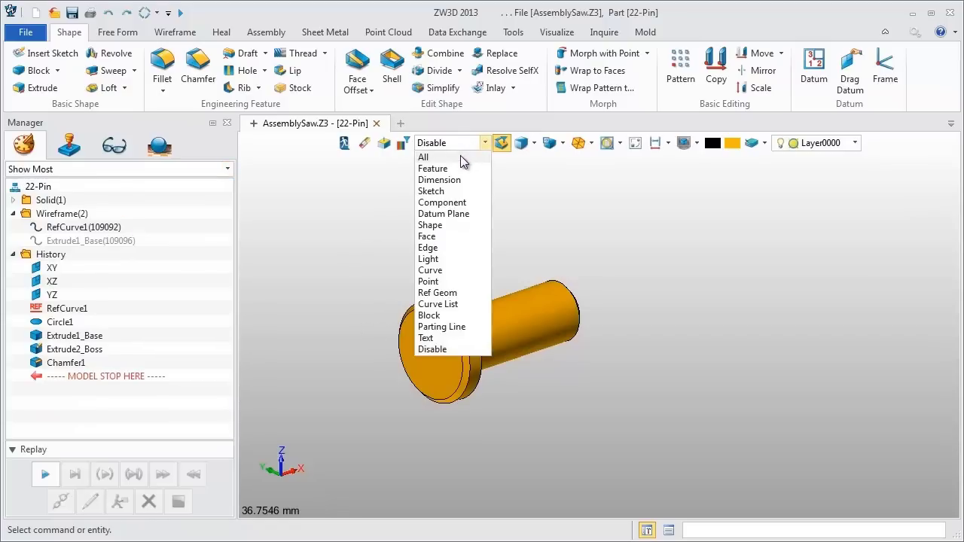
right_click(90, 230)
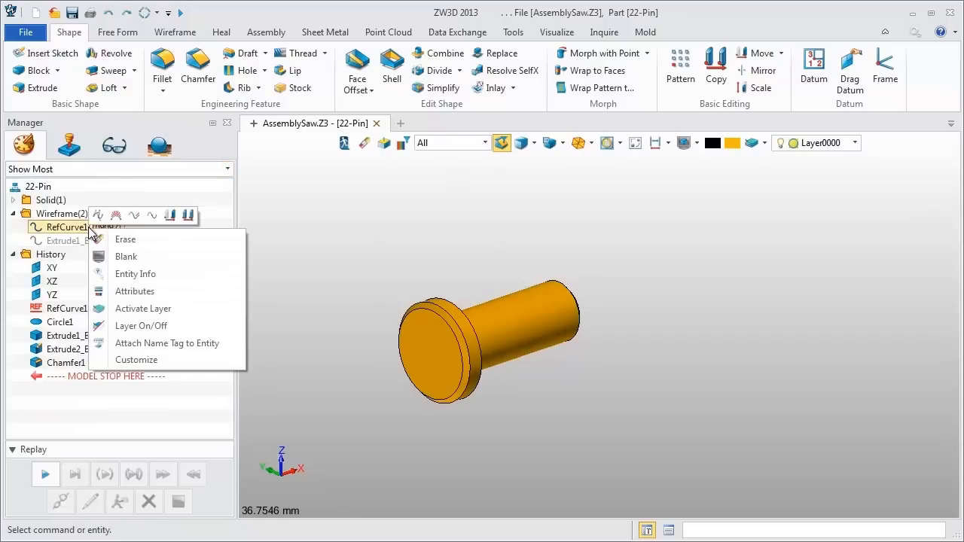
click(126, 256)
click(12, 214)
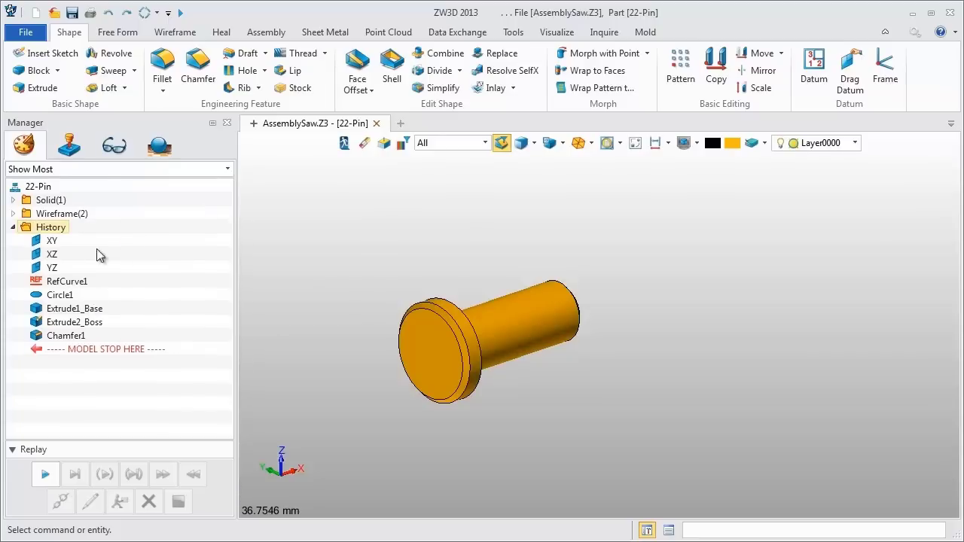
click(74, 147)
right_click(83, 189)
Back in the saw assembly, align the pin concentrically with the gear hub hole.
click(123, 201)
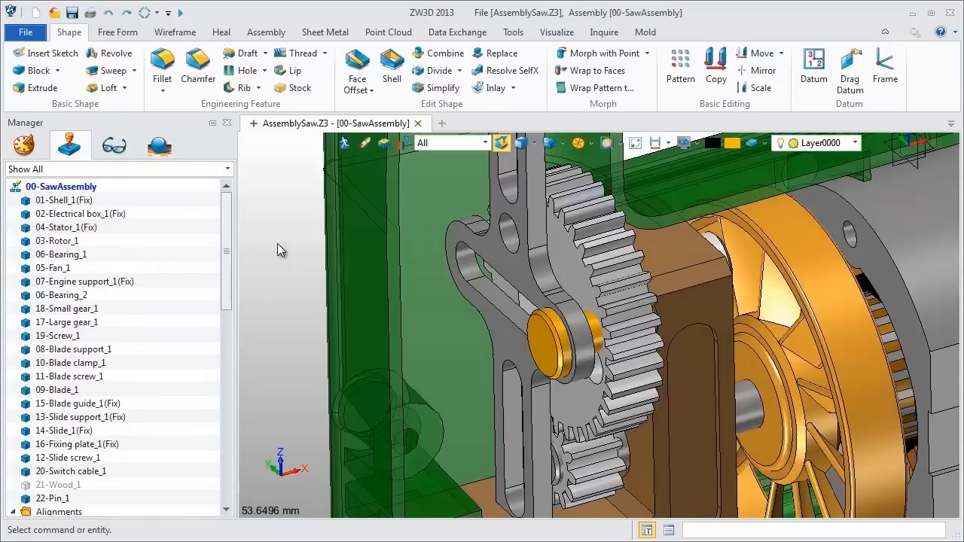
right_click(277, 235)
click(303, 388)
click(599, 335)
scroll(594, 382, up, 2)
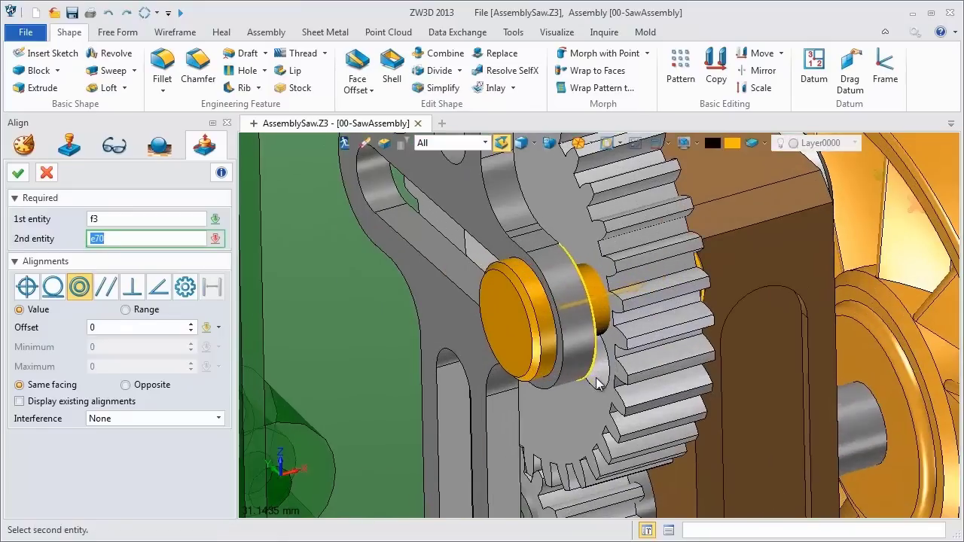
click(600, 382)
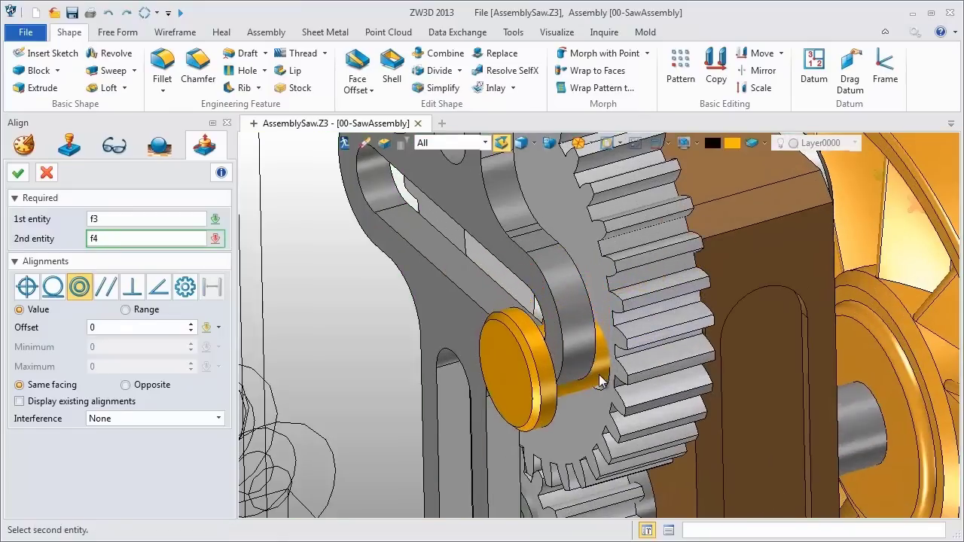
click(18, 173)
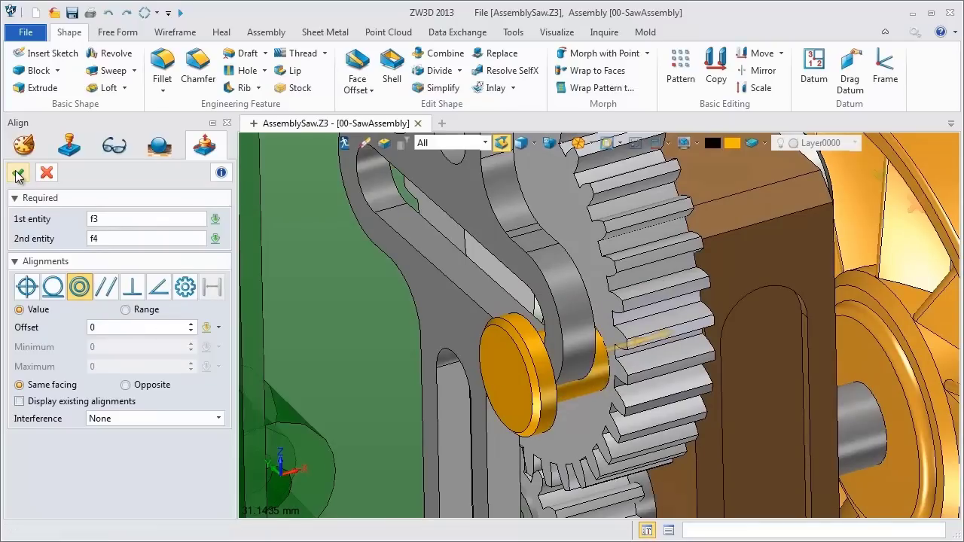
scroll(280, 195, down, 2)
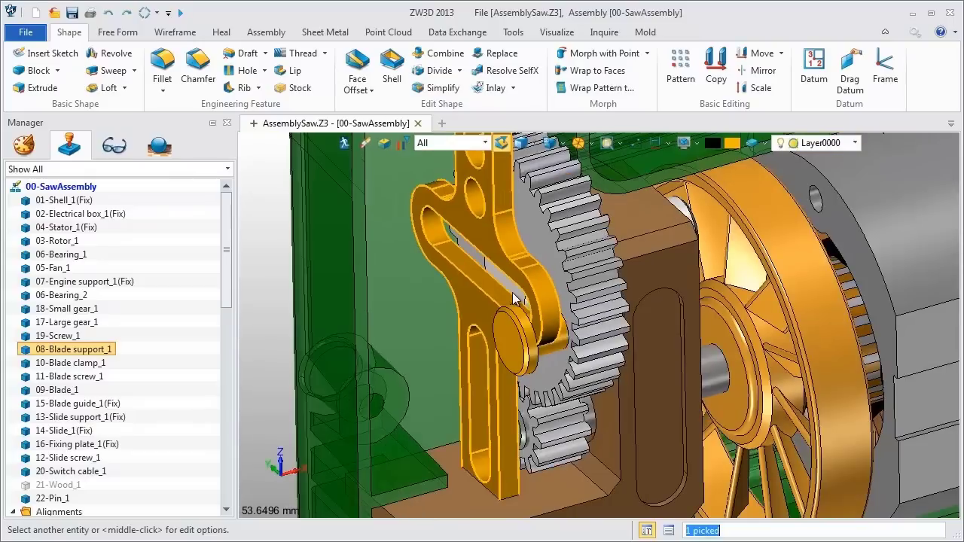
scroll(280, 195, down, 1)
right_click(280, 193)
Align the pin's cylindrical face tangent to the blade support's slot edge.
click(312, 366)
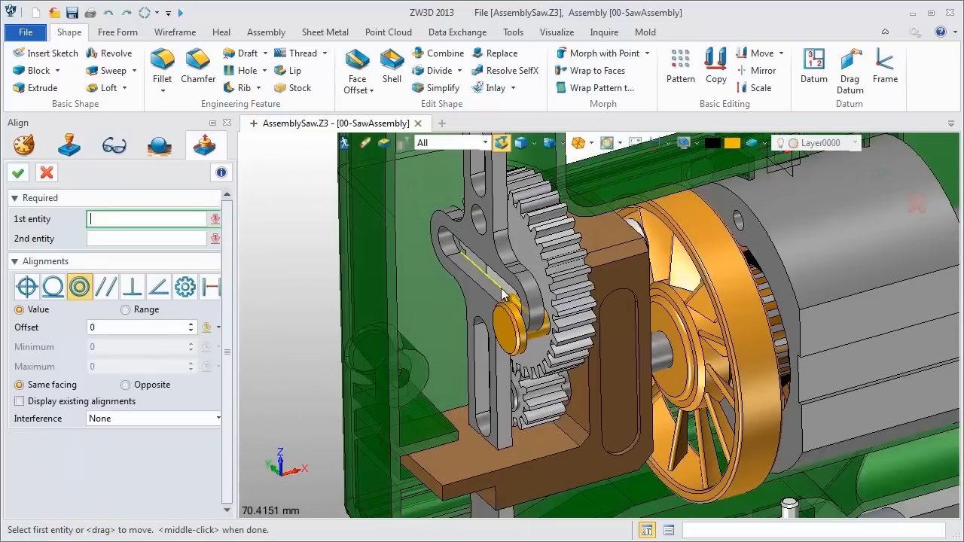
click(509, 285)
click(542, 336)
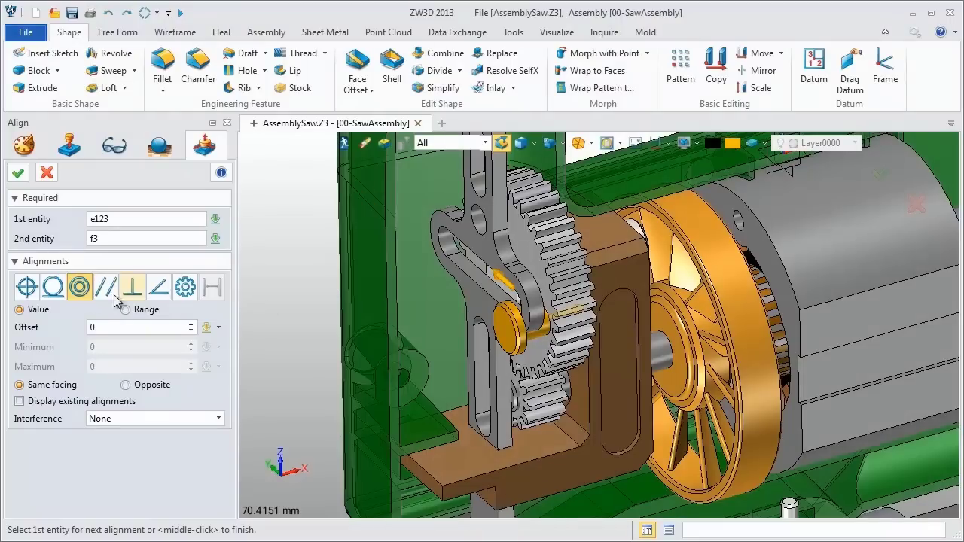
click(51, 292)
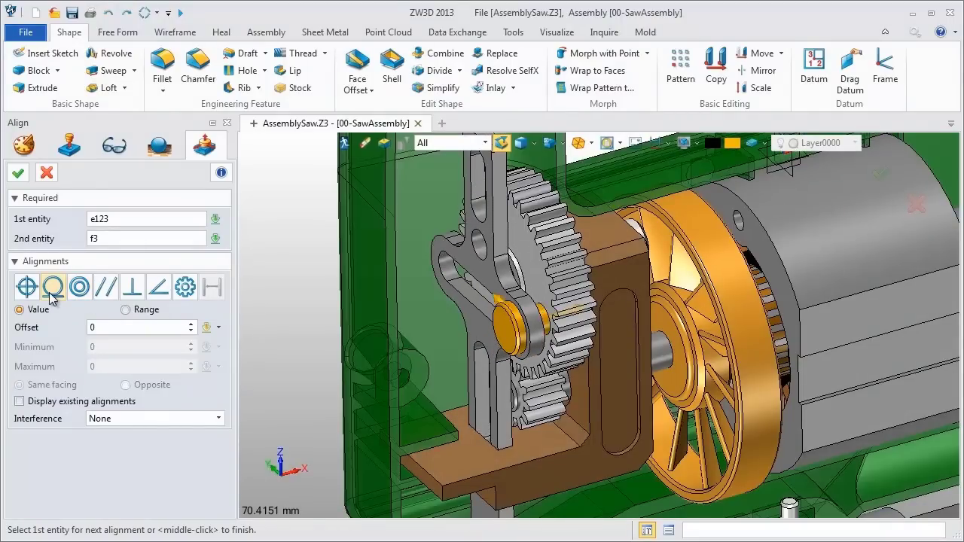
click(18, 172)
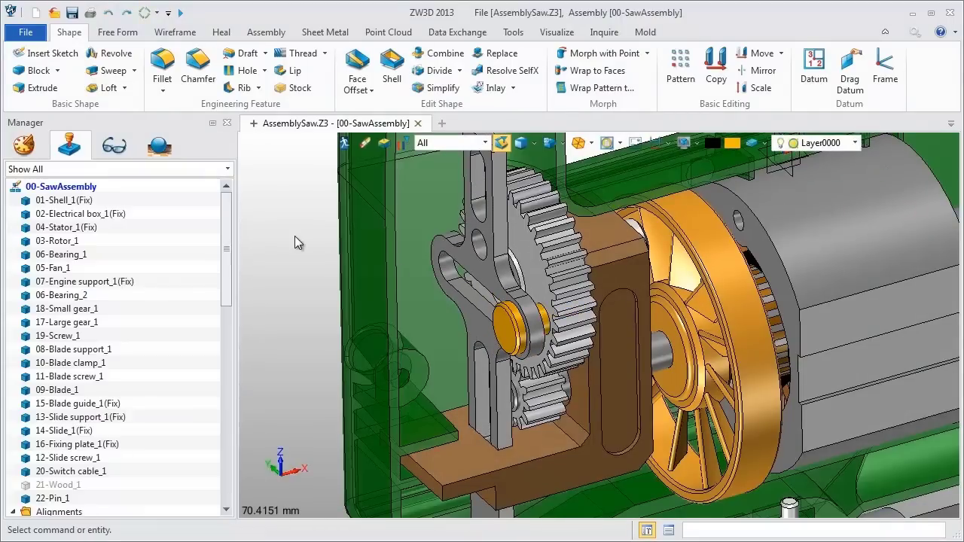
scroll(295, 240, down, 1)
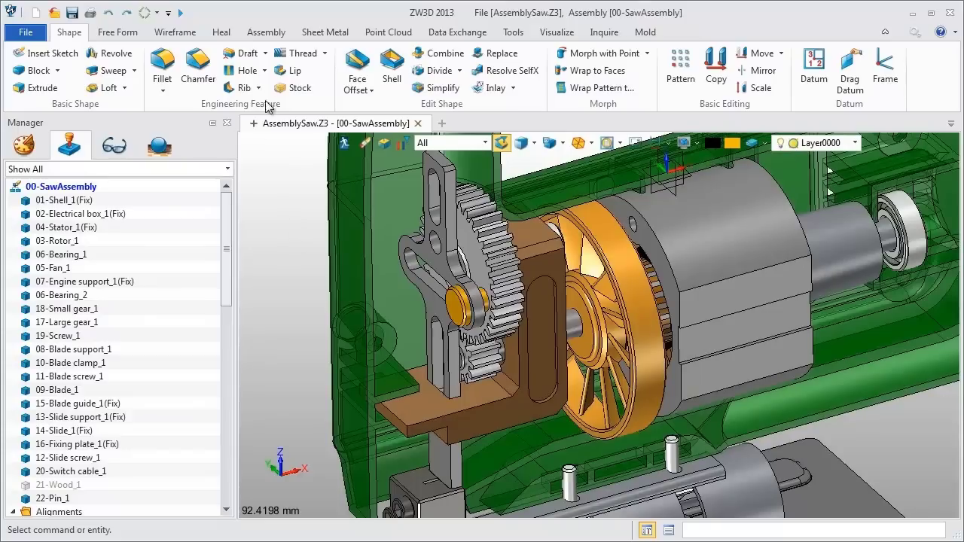
click(266, 32)
Drag-test the gear's pin-guided motion, then fit the view and zoom on the gear and motor.
click(513, 68)
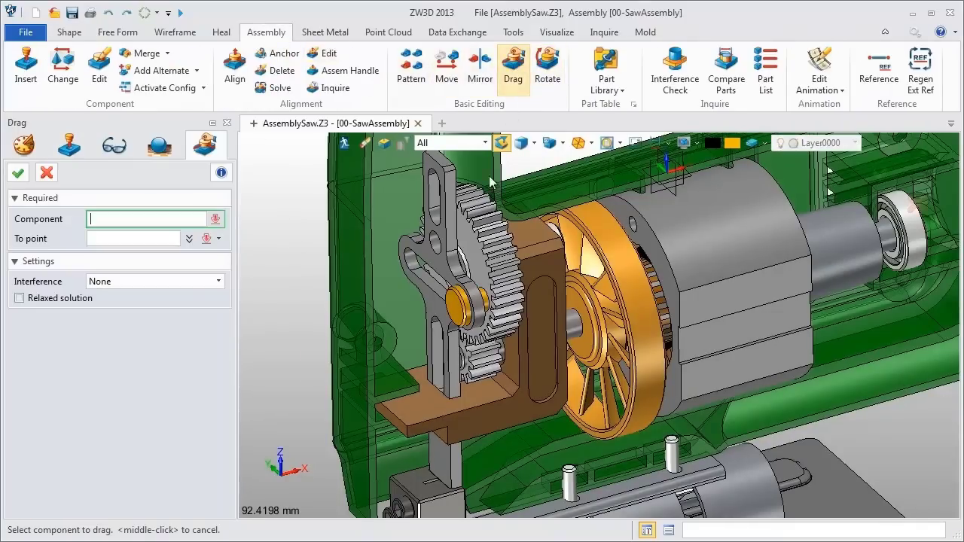
click(476, 230)
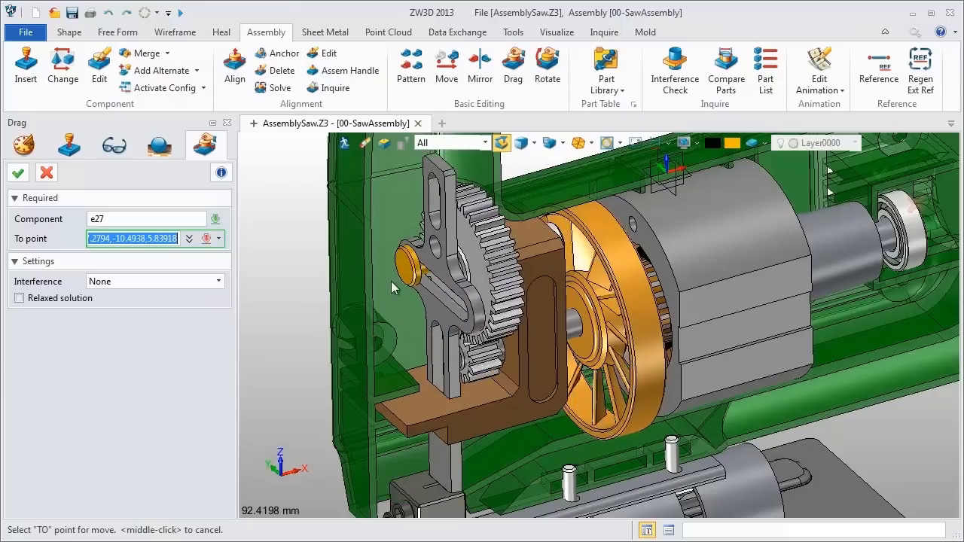
middle_click(249, 228)
scroll(275, 226, down, 3)
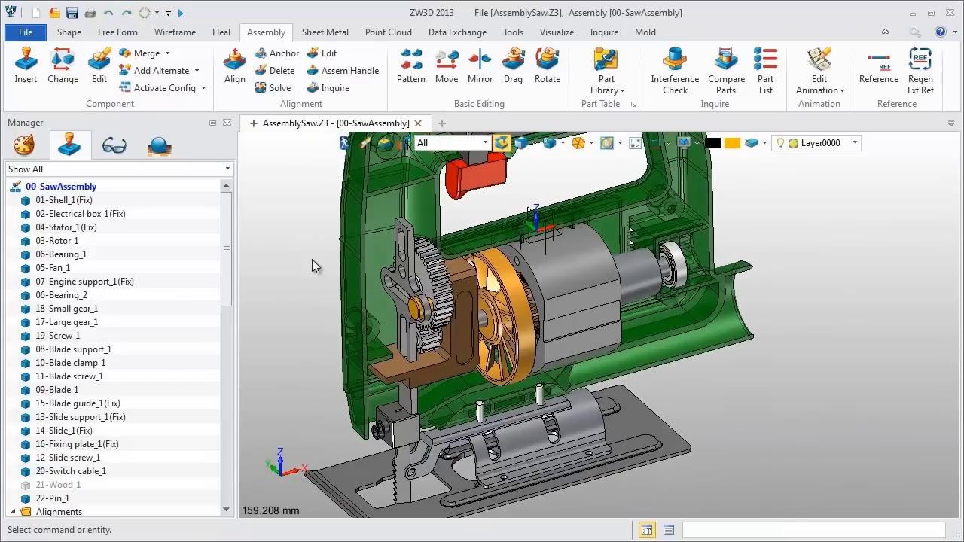
key(ctrl+a)
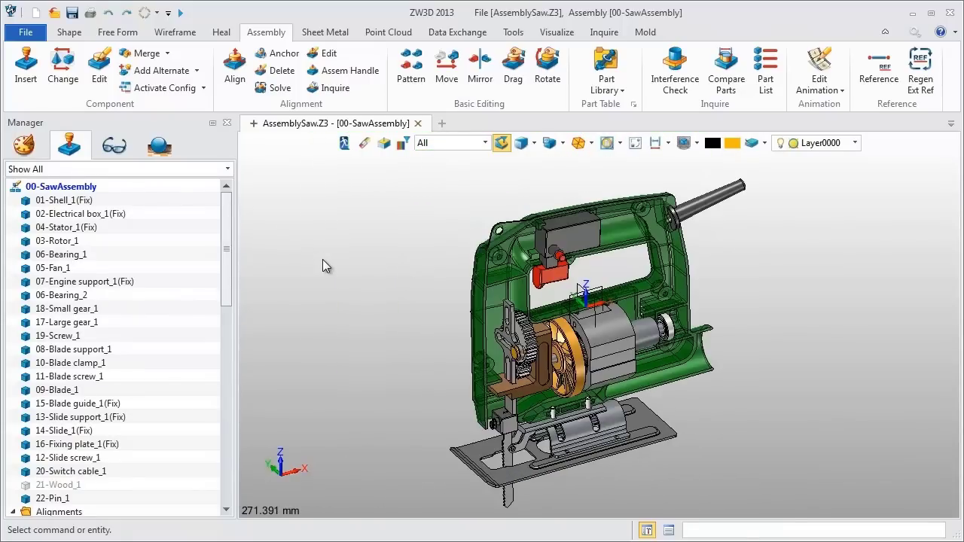
scroll(545, 302, up, 2)
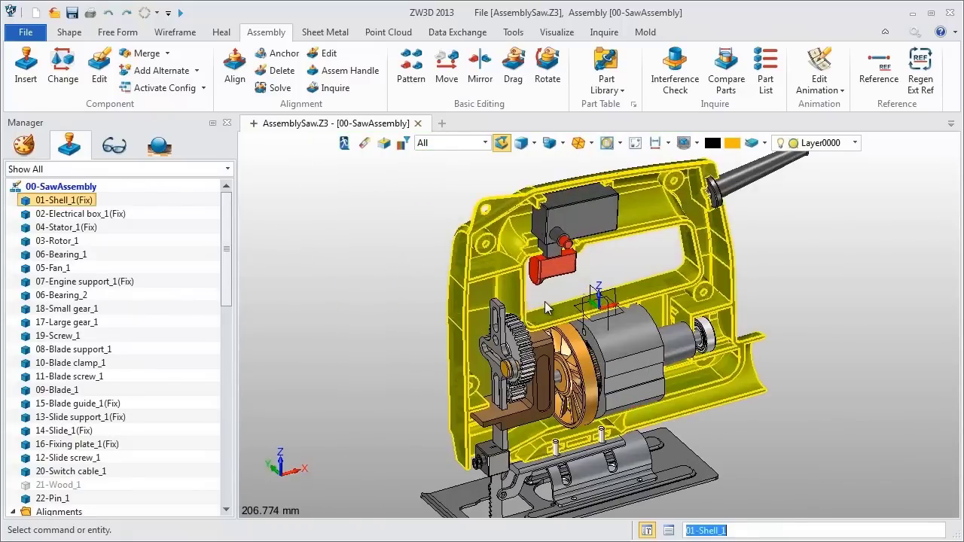
scroll(535, 278, up, 3)
scroll(531, 260, up, 2)
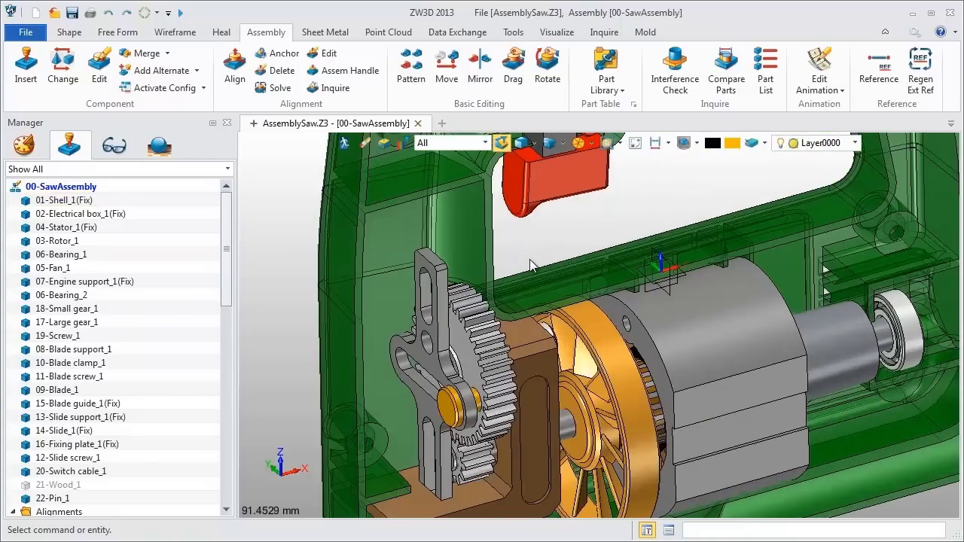
Open 08-Blade support on its own for editing and show its feature history.
click(442, 282)
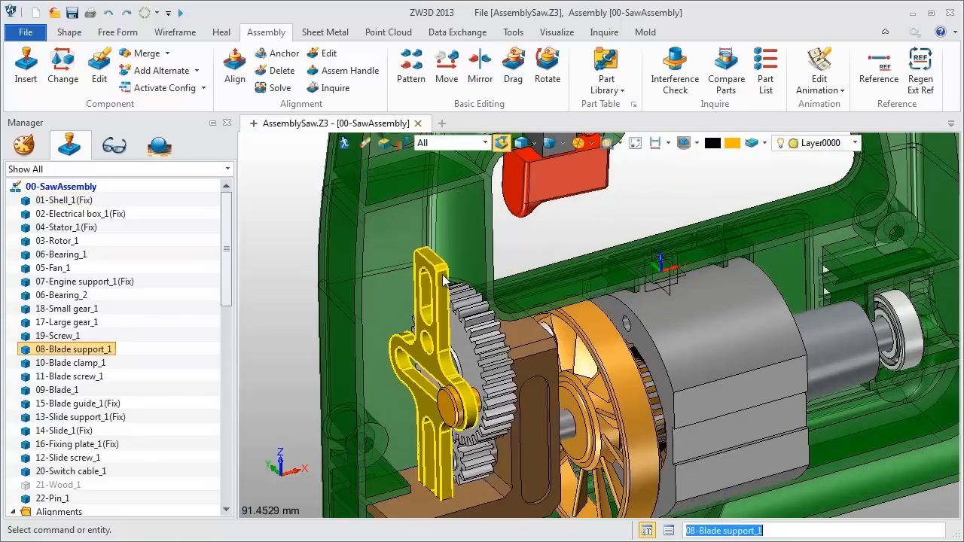
double_click(442, 282)
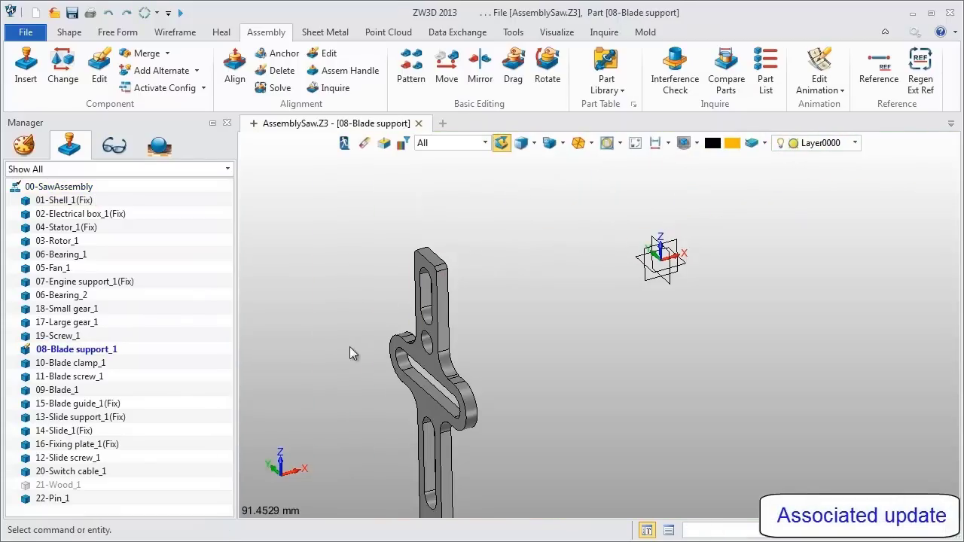
click(24, 148)
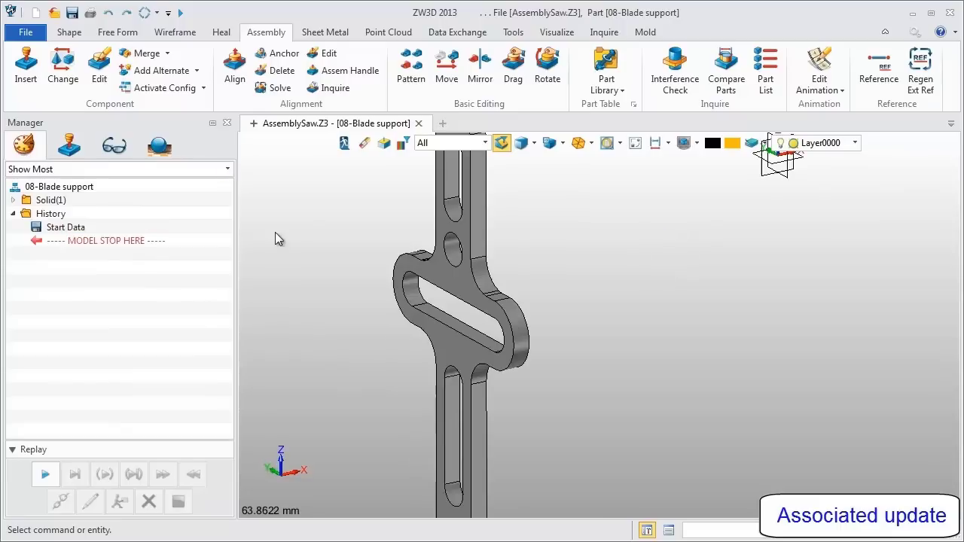
Offset the slot's four faces by -0.5, creating OffsetFace3.
click(70, 32)
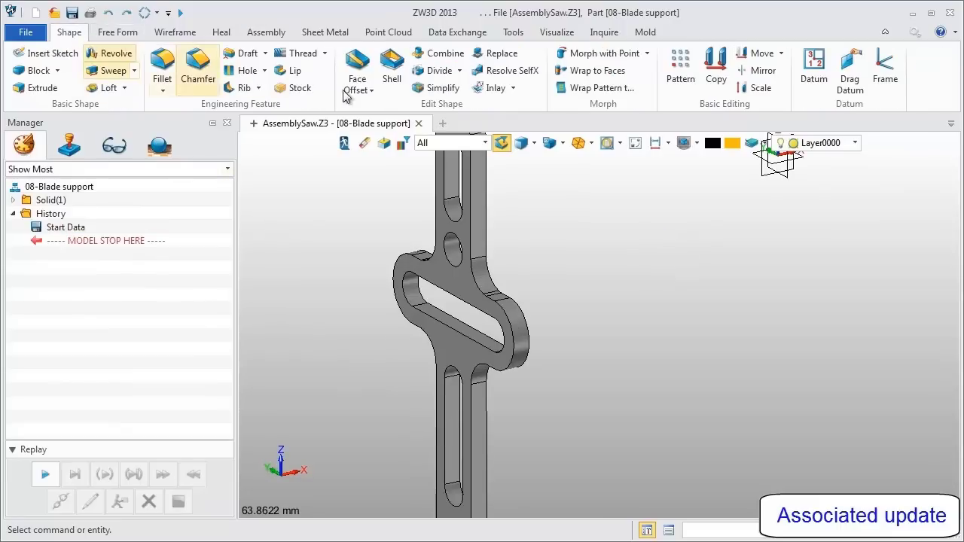
click(358, 64)
scroll(406, 286, up, 3)
click(419, 307)
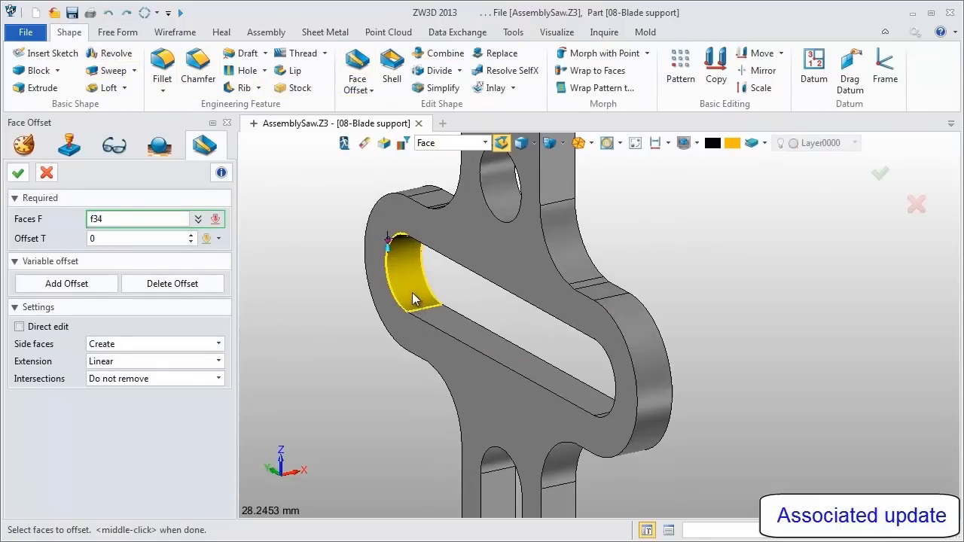
click(438, 320)
right_drag(539, 371, 688, 394)
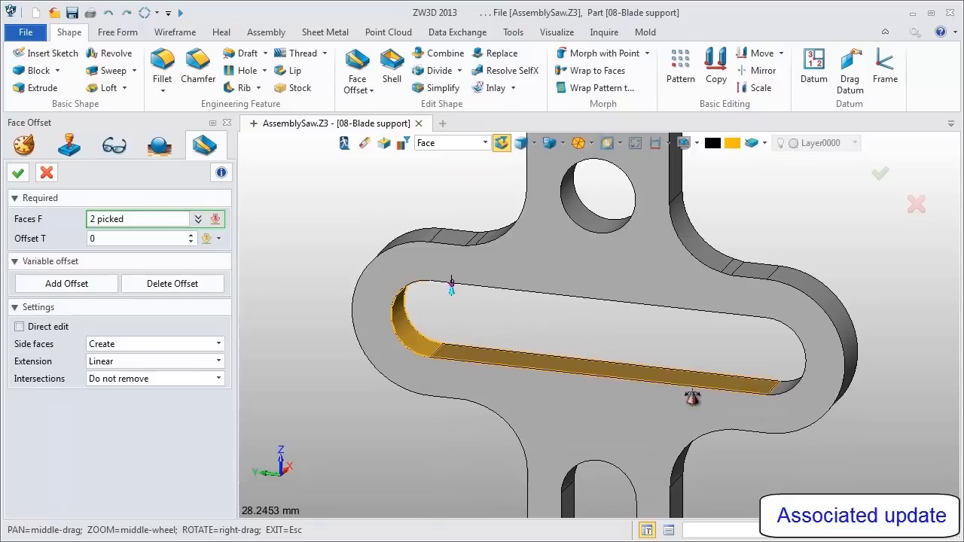
click(791, 391)
mouse_move(663, 343)
right_down()
mouse_move(577, 345)
mouse_move(410, 296)
mouse_move(521, 315)
mouse_move(527, 347)
right_up()
click(409, 296)
click(119, 239)
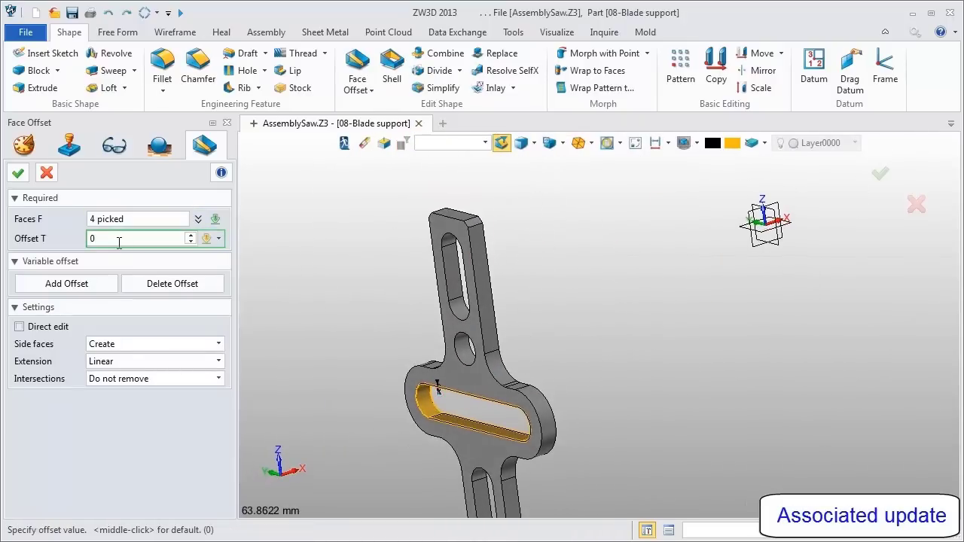
text(-0.5)
key(Return)
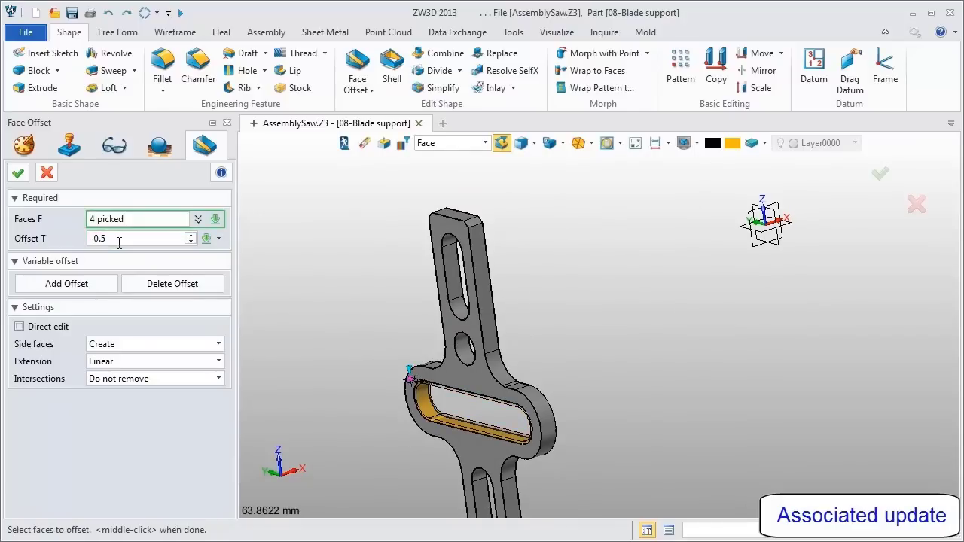
scroll(385, 416, up, 2)
scroll(388, 399, up, 2)
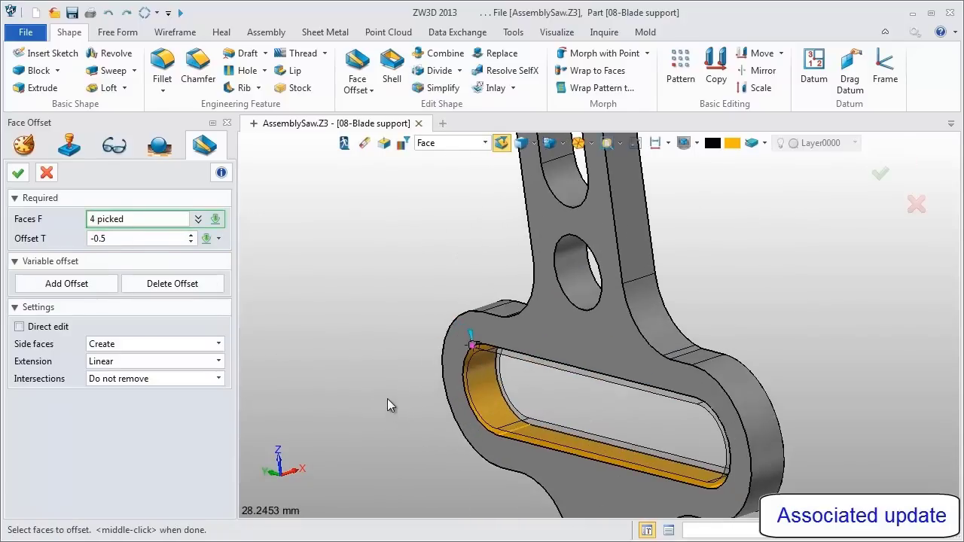
Finish the slot face offset, then edit 22-Pin_1 alone and regenerate its model.
click(20, 176)
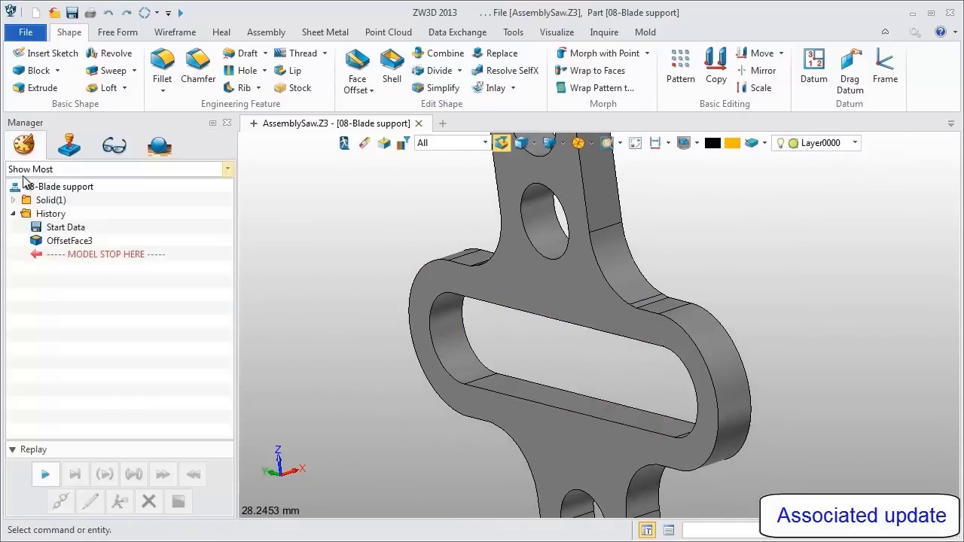
click(69, 146)
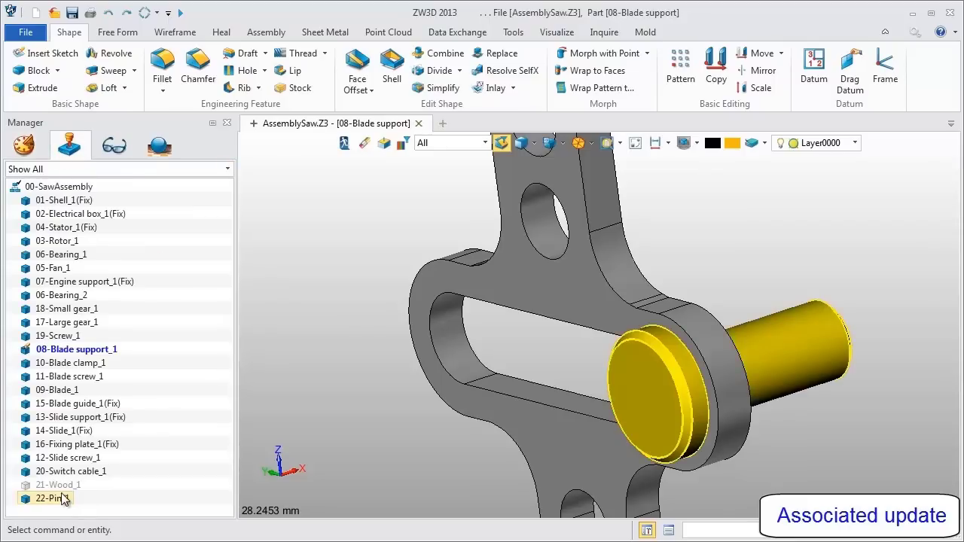
click(60, 497)
right_click(60, 496)
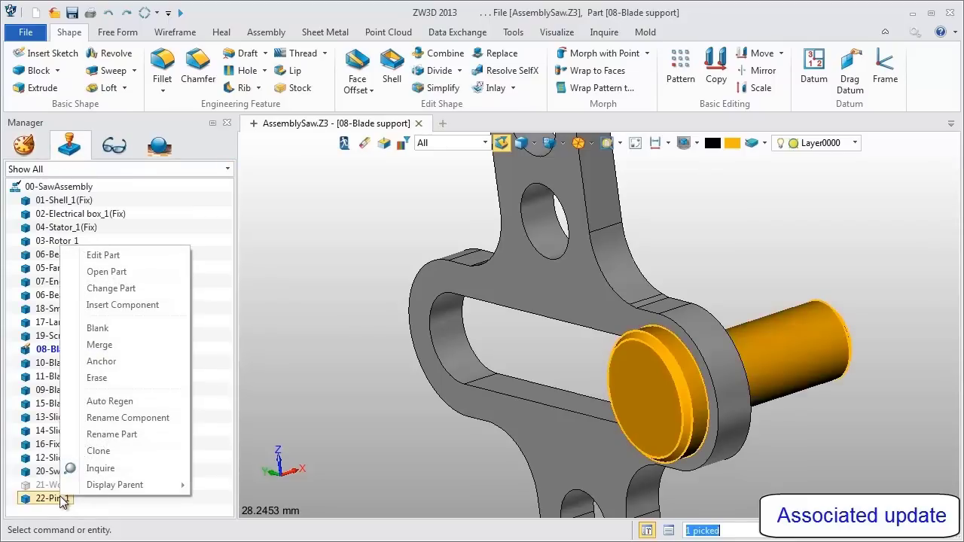
click(104, 256)
click(28, 149)
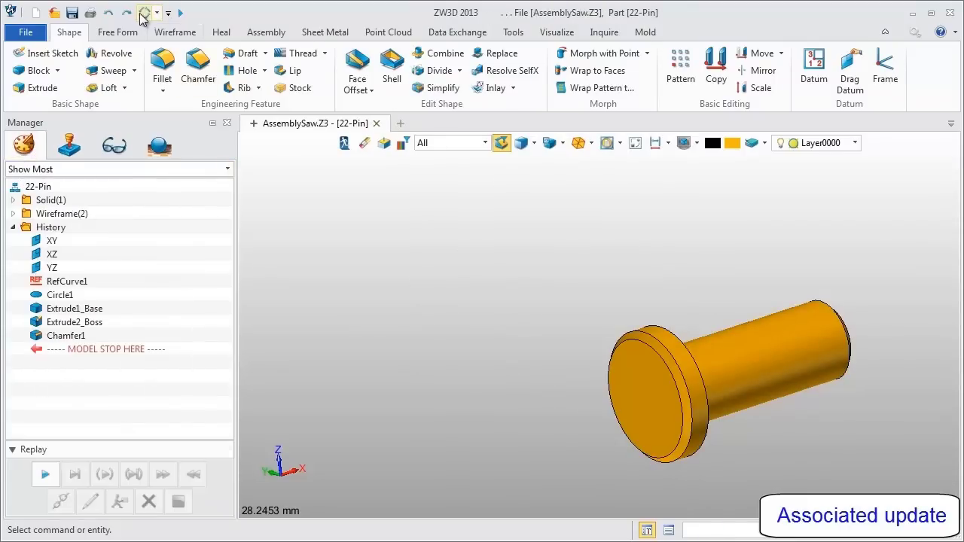
click(143, 14)
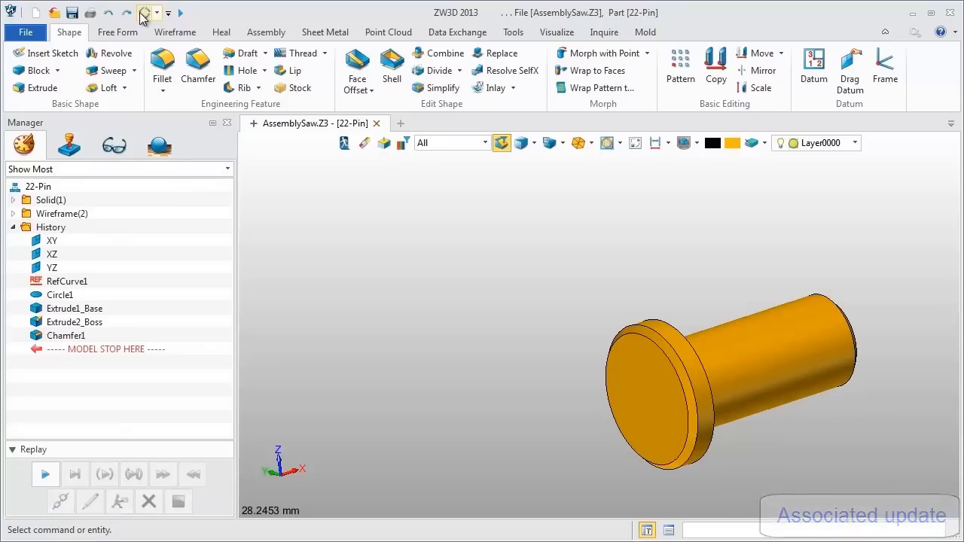
click(69, 146)
Return to editing 00-SawAssembly and set the selection filter to Disable.
right_click(60, 190)
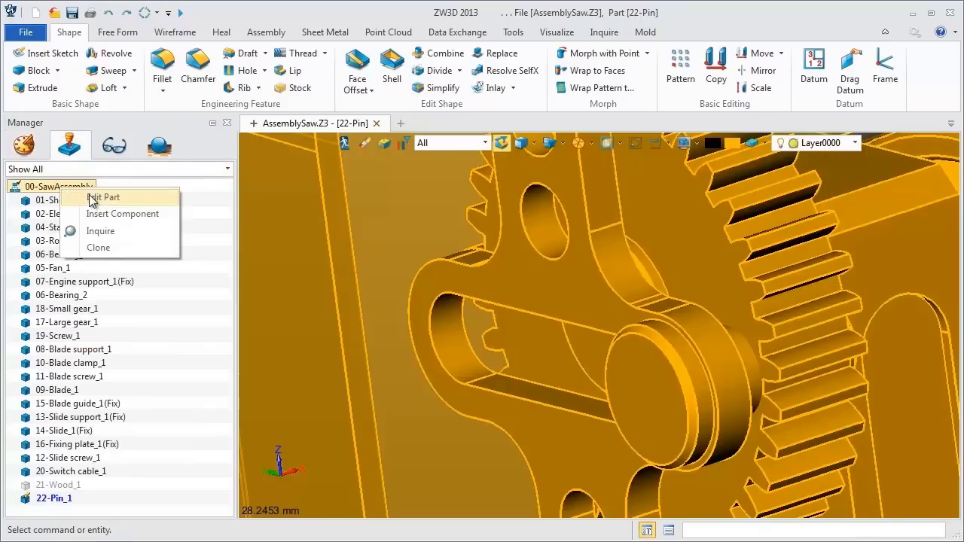
click(92, 199)
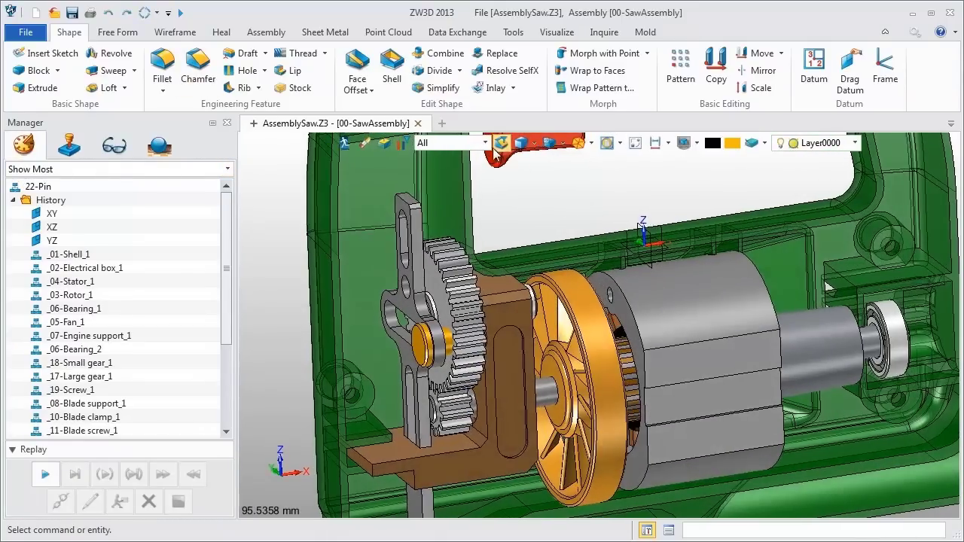
click(452, 143)
click(443, 350)
middle_drag(536, 238, 550, 239)
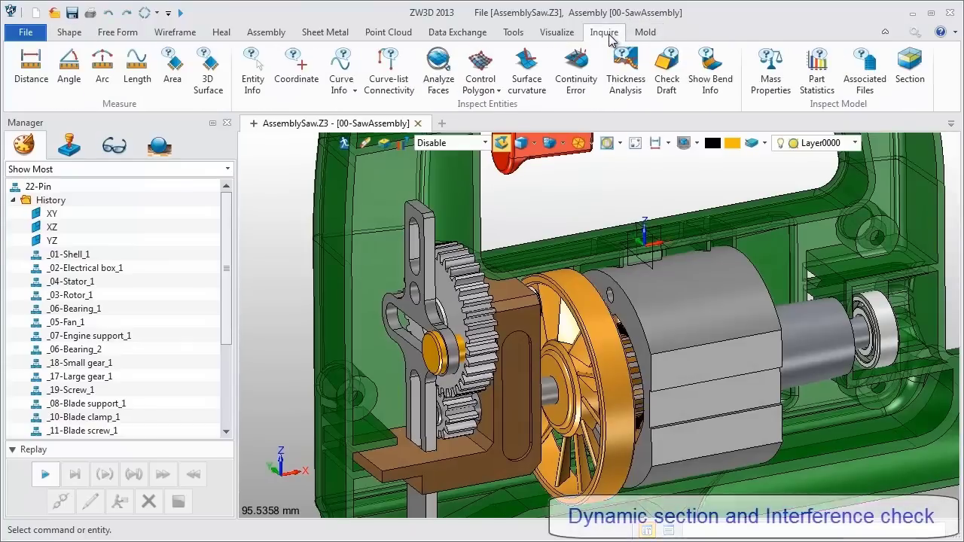
Start a section cut through the assembly with the front cut plane offset at -100.
click(911, 64)
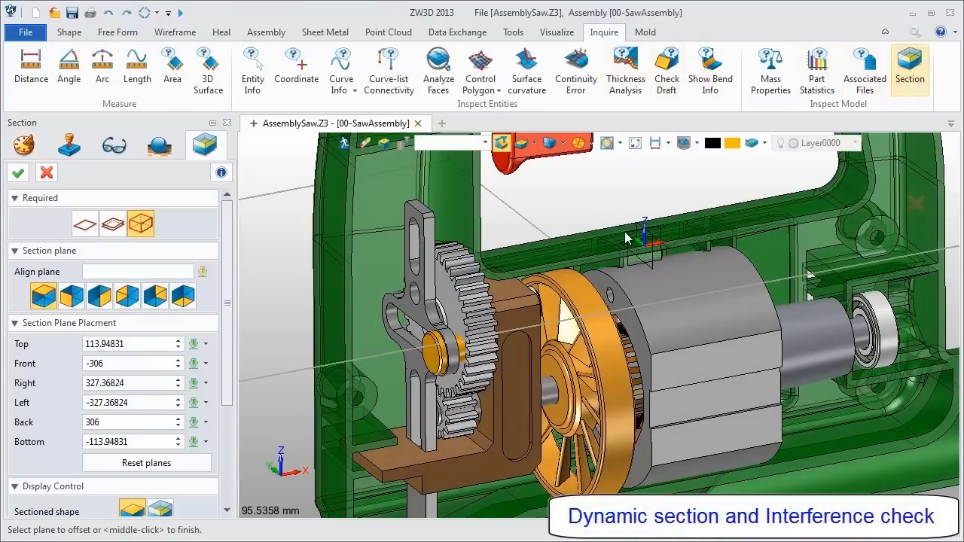
scroll(625, 238, down, 2)
drag(123, 366, 92, 367)
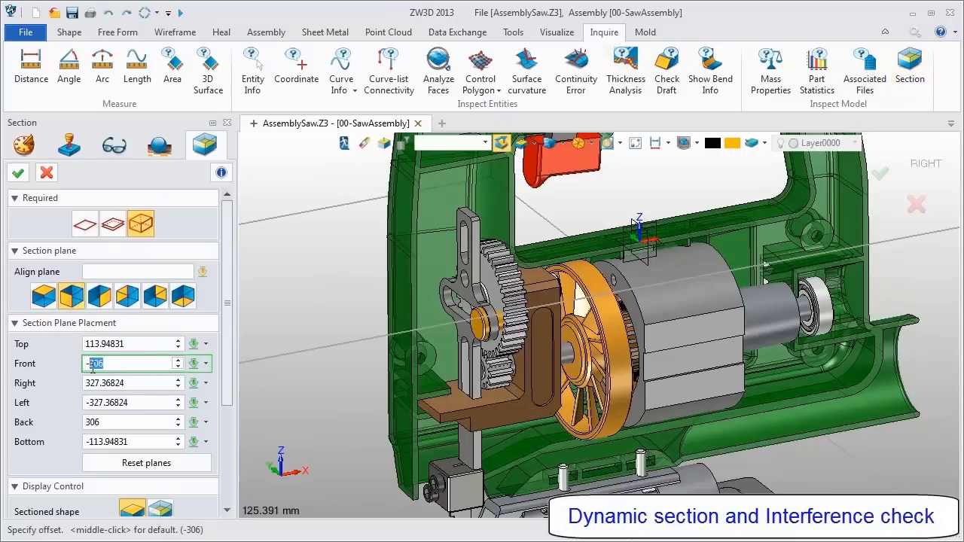
text(-100)
key(Return)
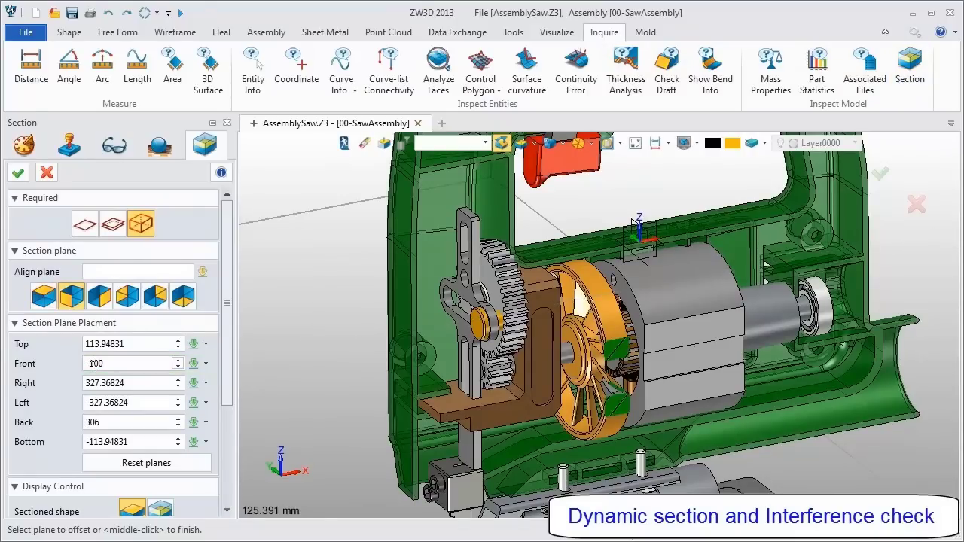
Fine-tune the cut plane to expose the pin–gear hub interference, then close the section.
click(107, 363)
scroll(113, 363, up, 2)
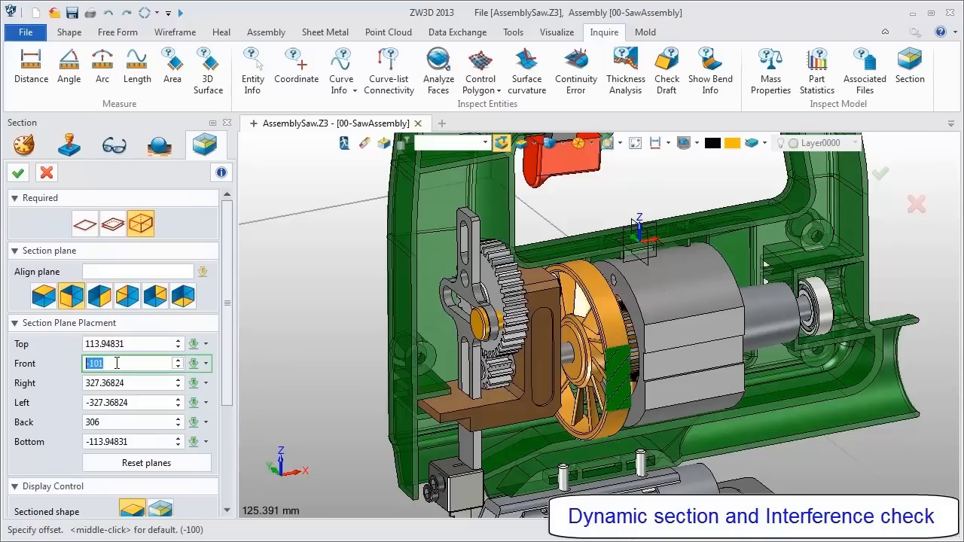
scroll(116, 364, up, 2)
scroll(117, 363, up, 2)
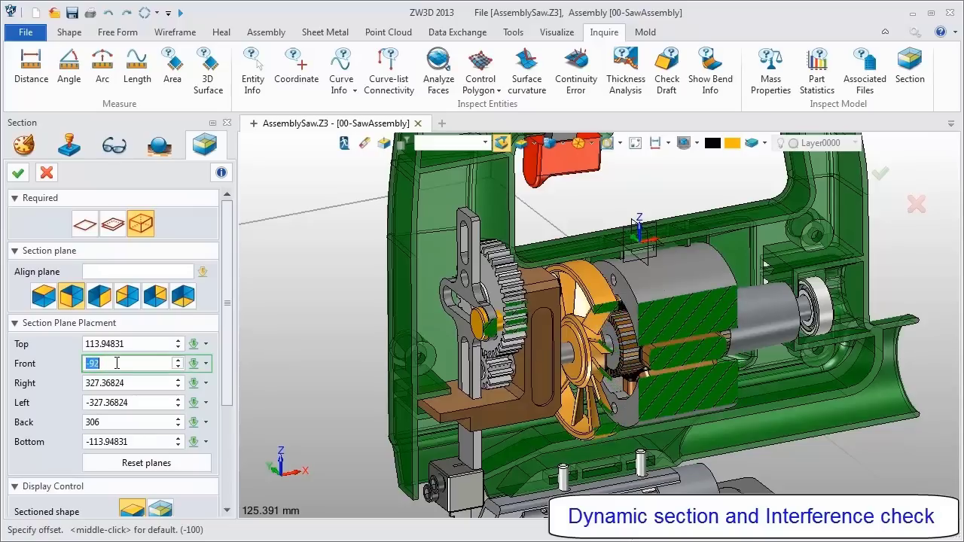
scroll(117, 363, up, 3)
scroll(116, 363, up, 2)
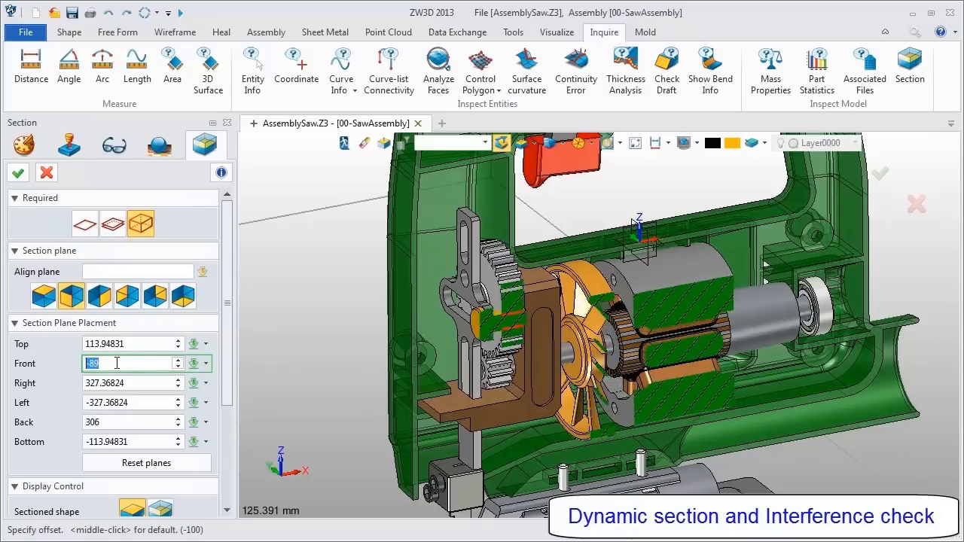
scroll(537, 323, up, 2)
scroll(537, 322, up, 4)
scroll(503, 341, up, 4)
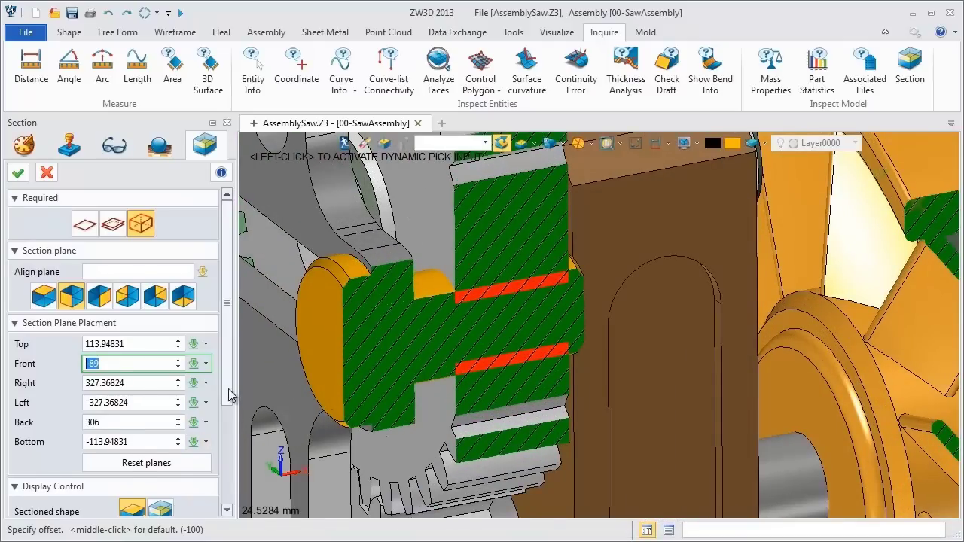
drag(229, 394, 231, 501)
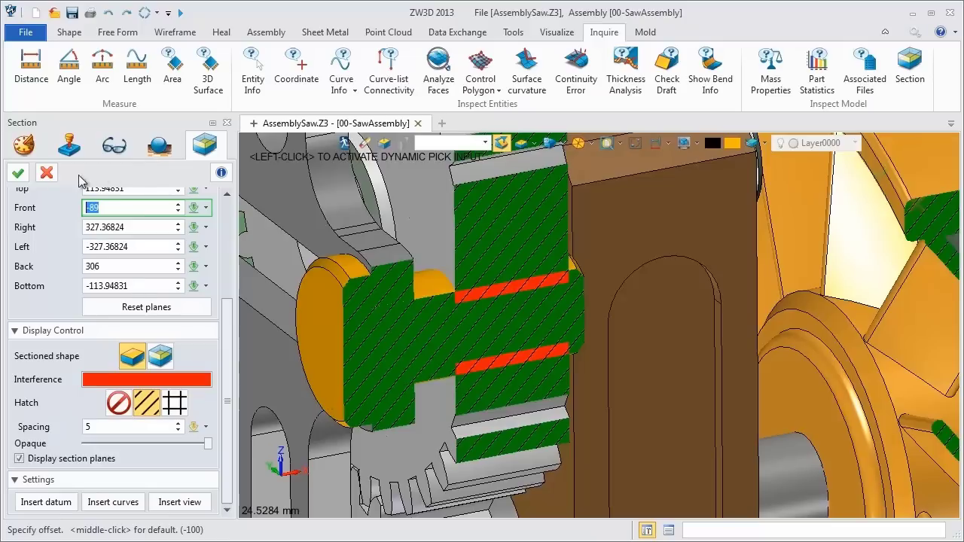
click(46, 173)
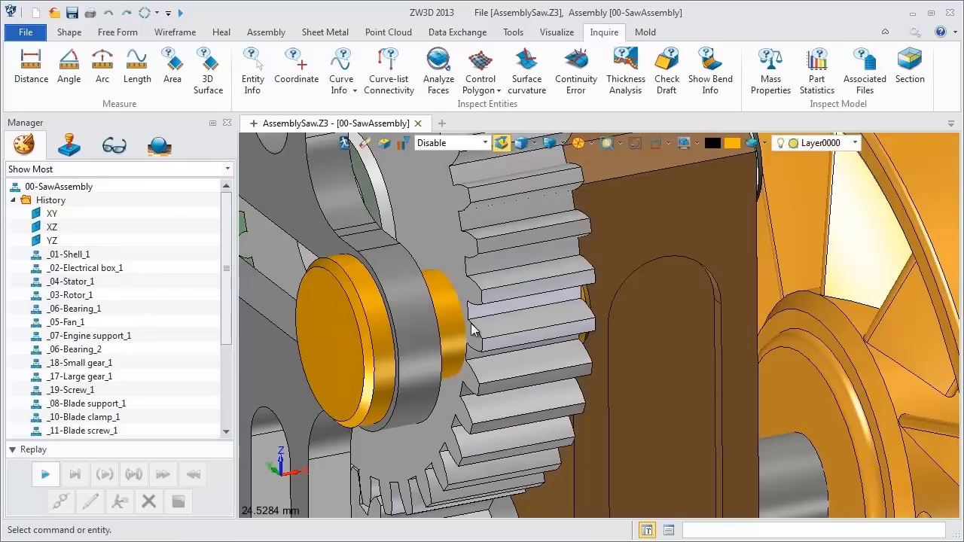
Check 17-Large gear_1 against 22-Pin_1 for interference, keeping the 81.68 mm³ result.
click(268, 33)
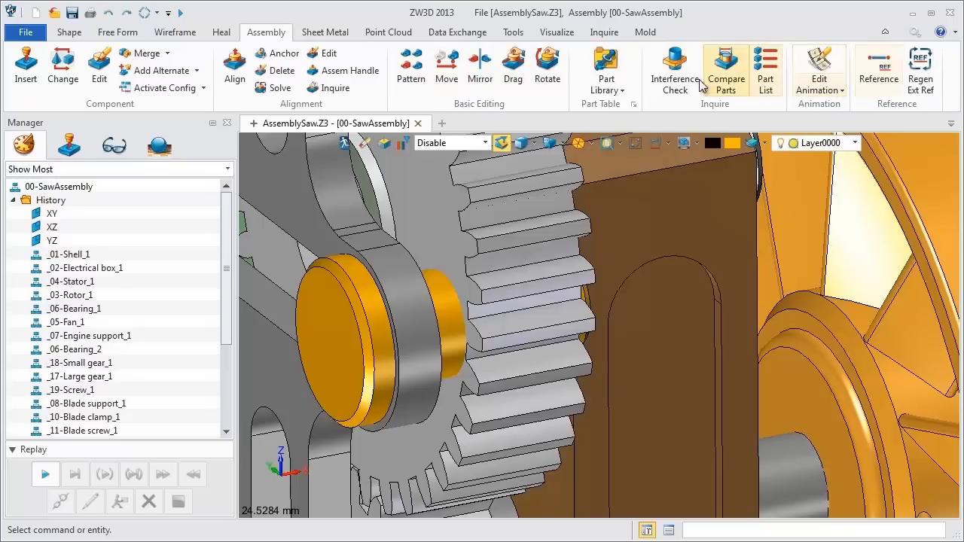
click(675, 76)
click(488, 227)
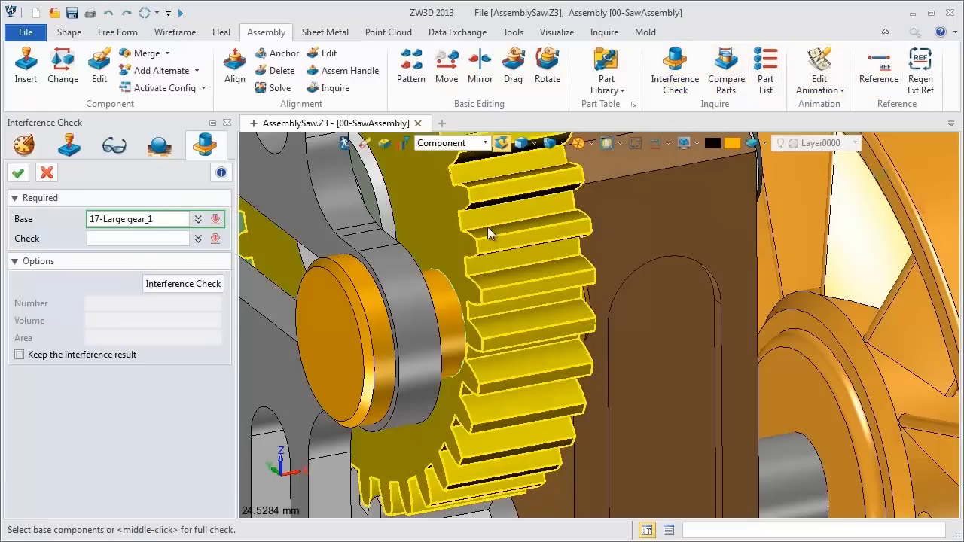
middle_click(423, 245)
click(360, 319)
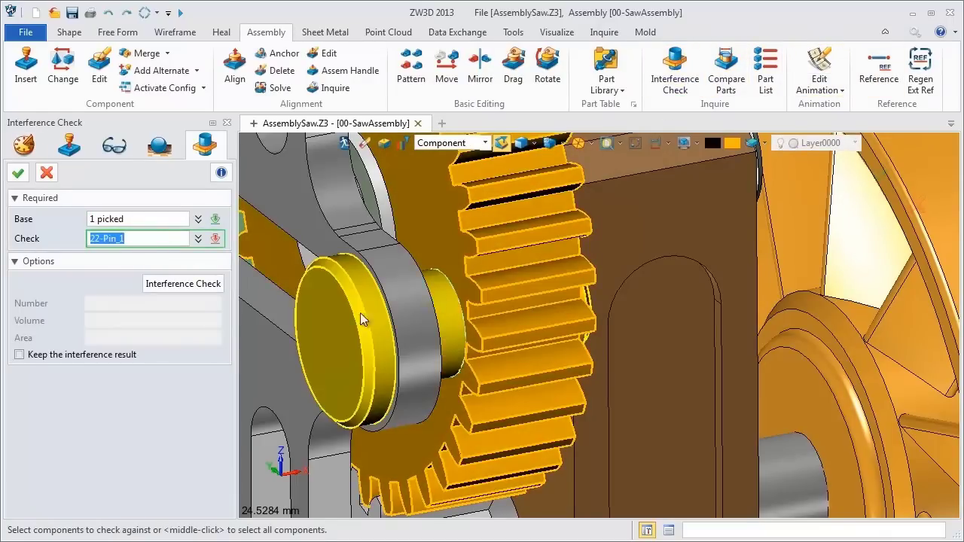
click(360, 322)
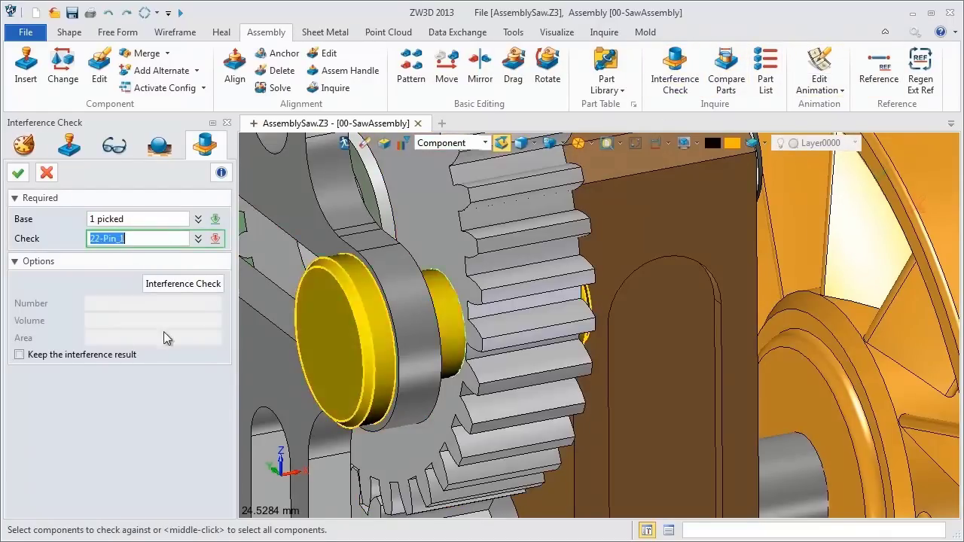
click(20, 356)
click(183, 286)
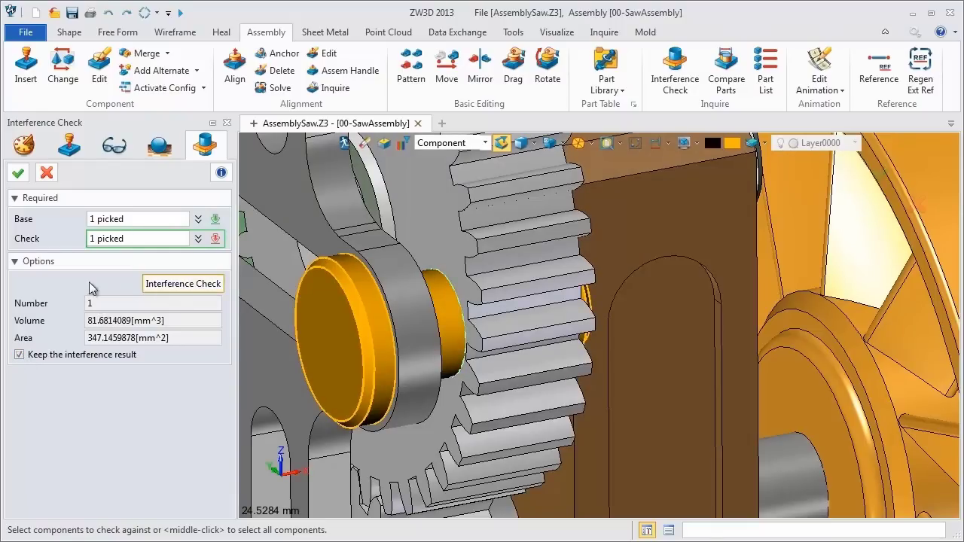
click(19, 174)
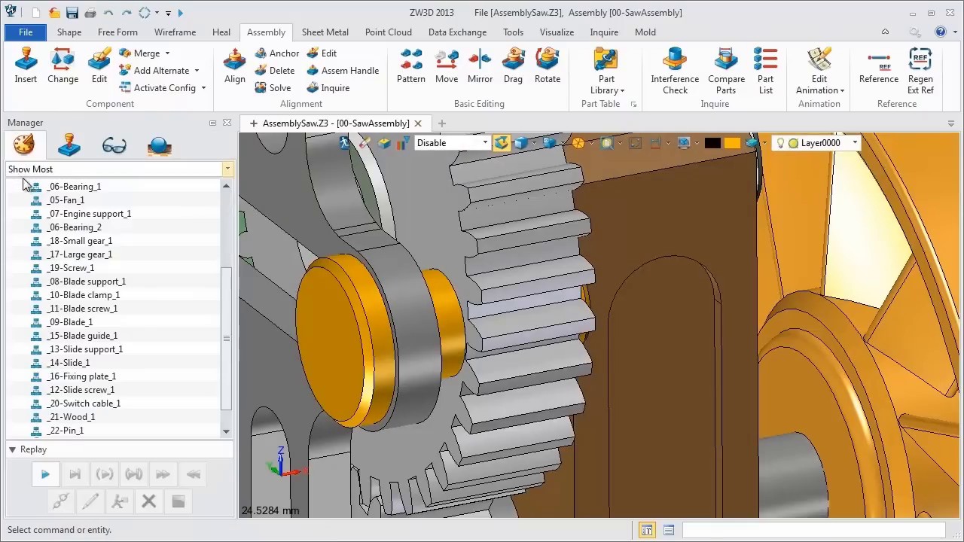
click(485, 142)
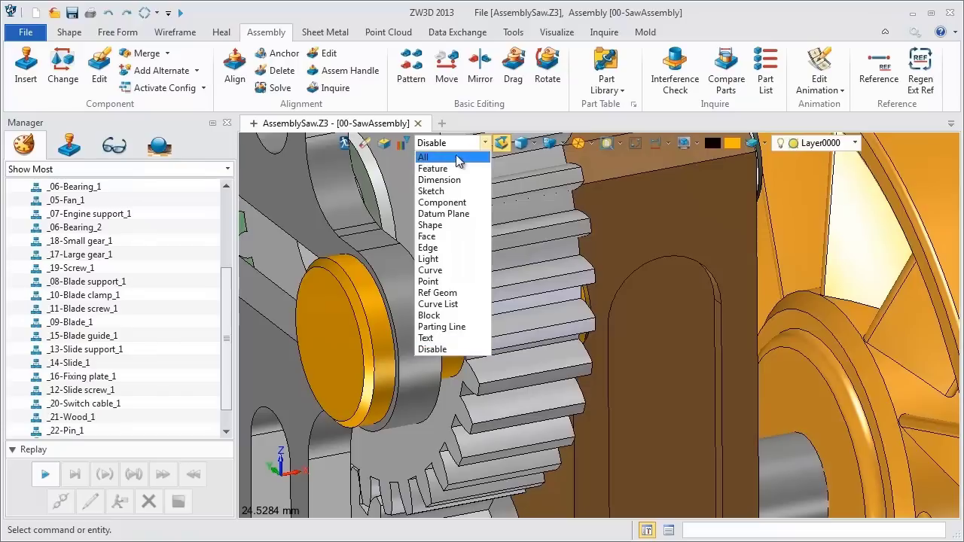
click(437, 156)
click(339, 212)
click(358, 306)
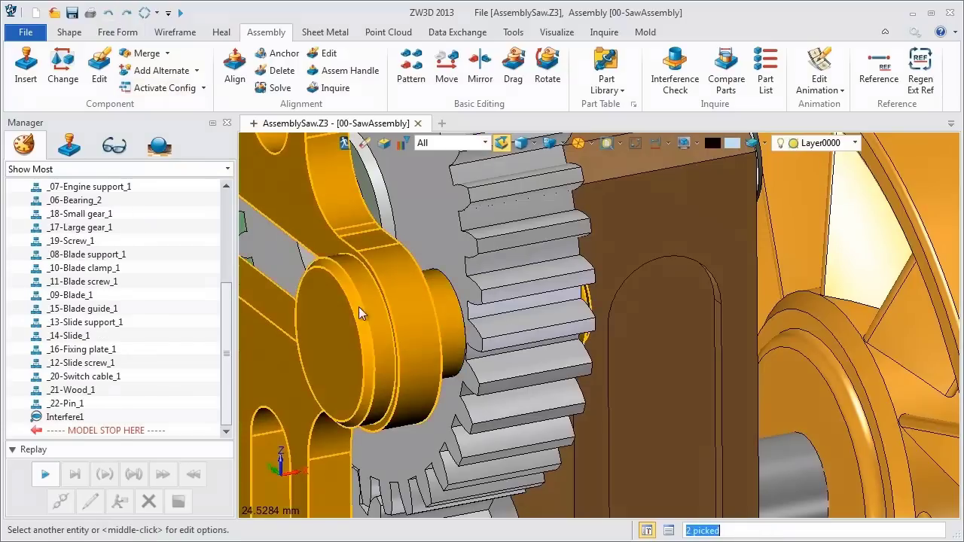
click(472, 274)
right_click(473, 274)
mouse_move(514, 338)
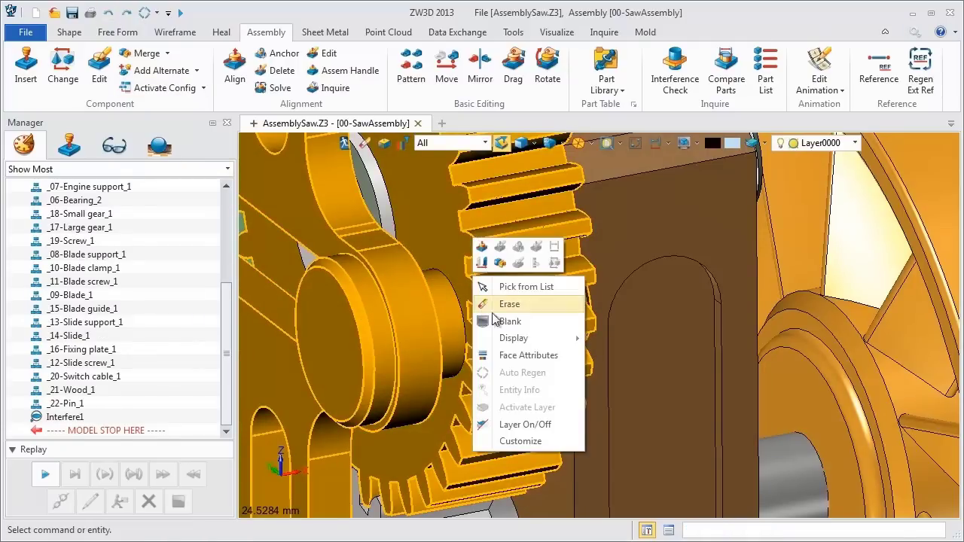
click(632, 423)
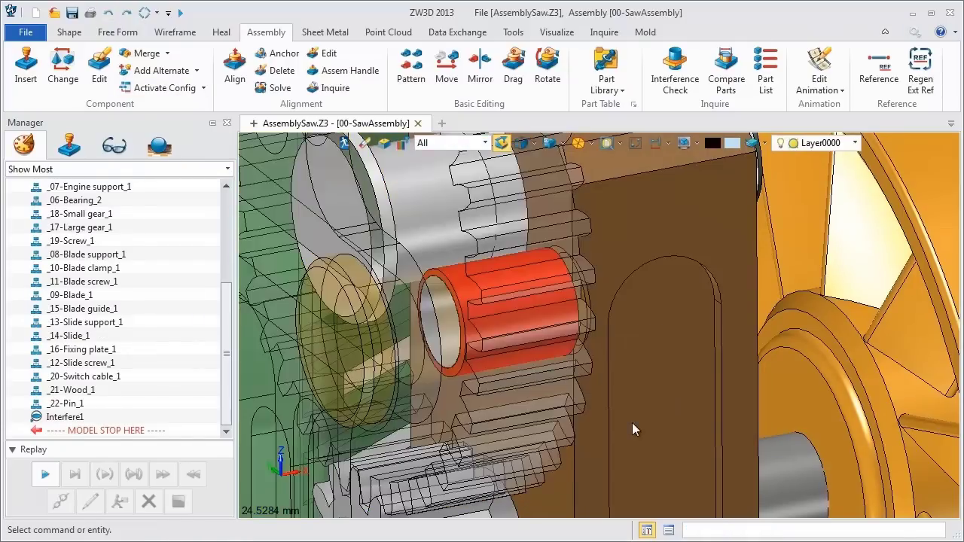
click(75, 418)
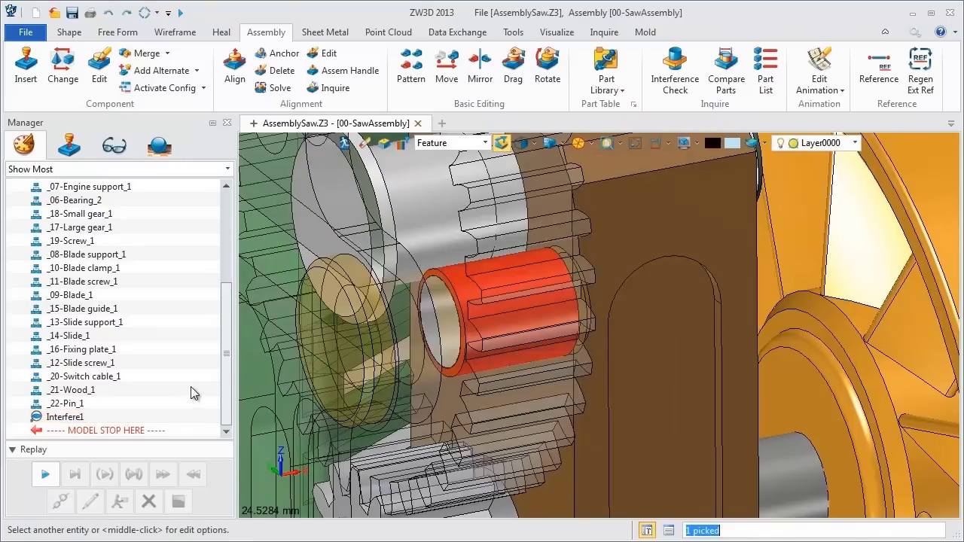
click(452, 142)
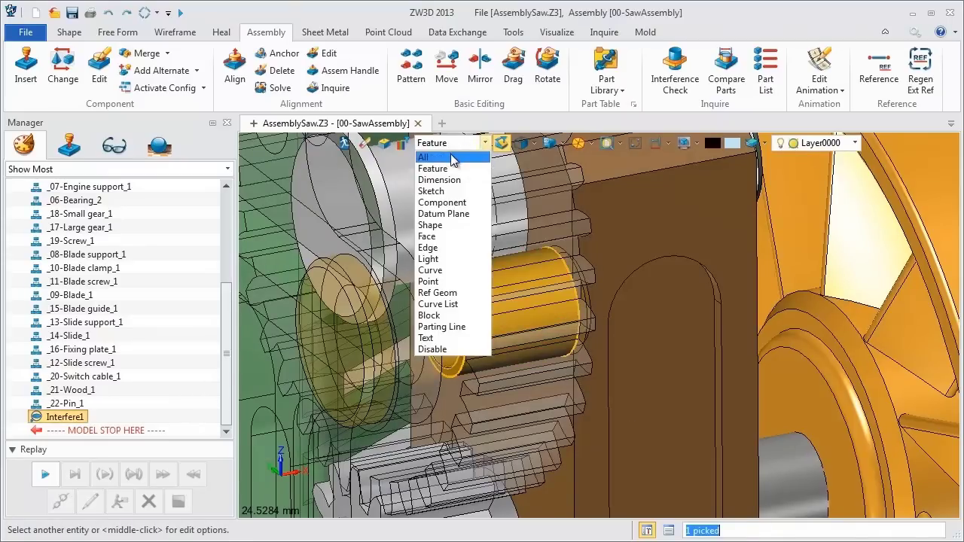
click(445, 156)
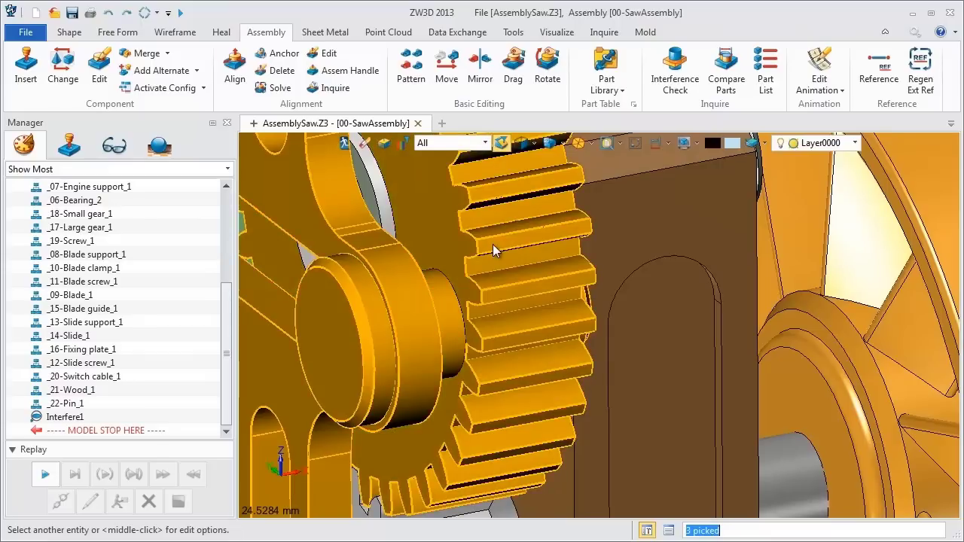
right_click(493, 245)
mouse_move(534, 308)
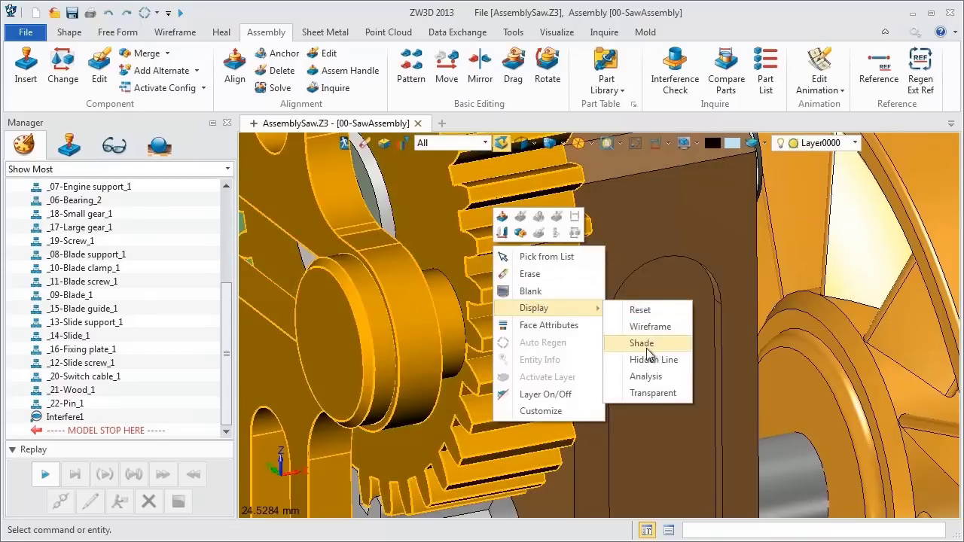
click(642, 344)
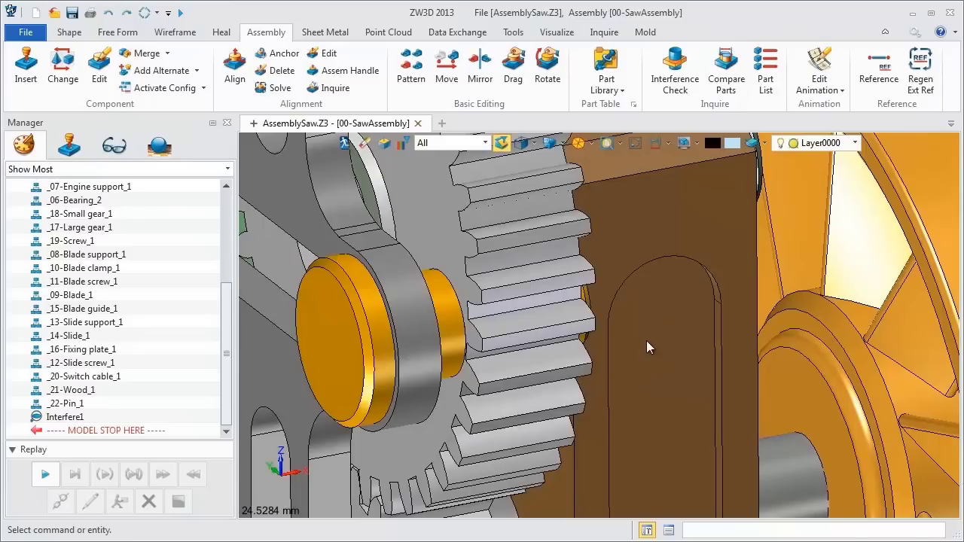
click(558, 332)
Edit 17-Large gear_1 on its own and offset its hole face by -0.5.
click(68, 144)
right_click(98, 332)
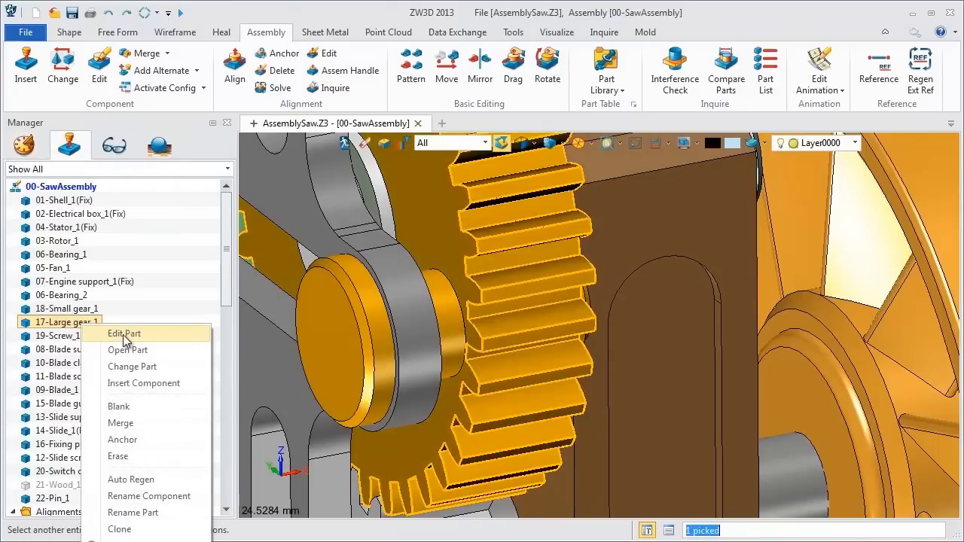
click(123, 335)
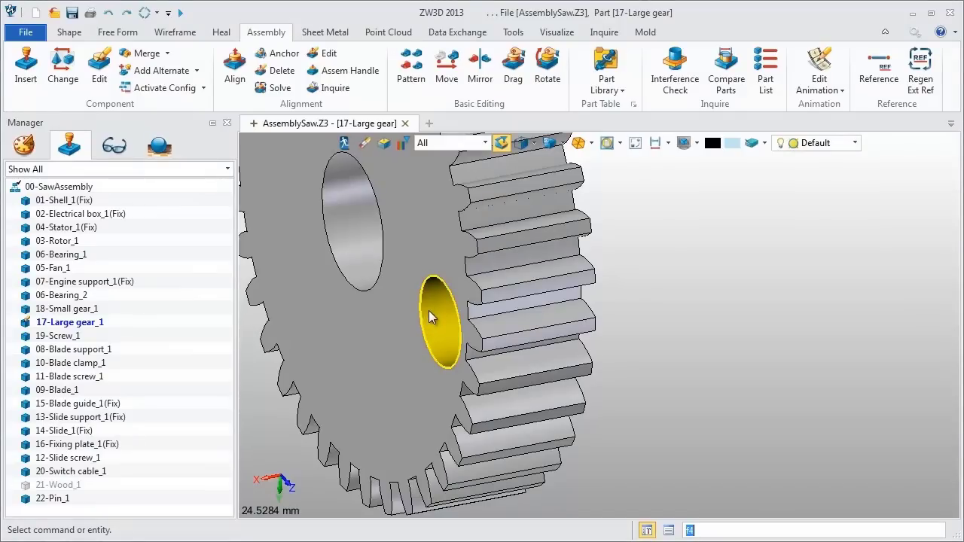
right_click(429, 310)
click(436, 291)
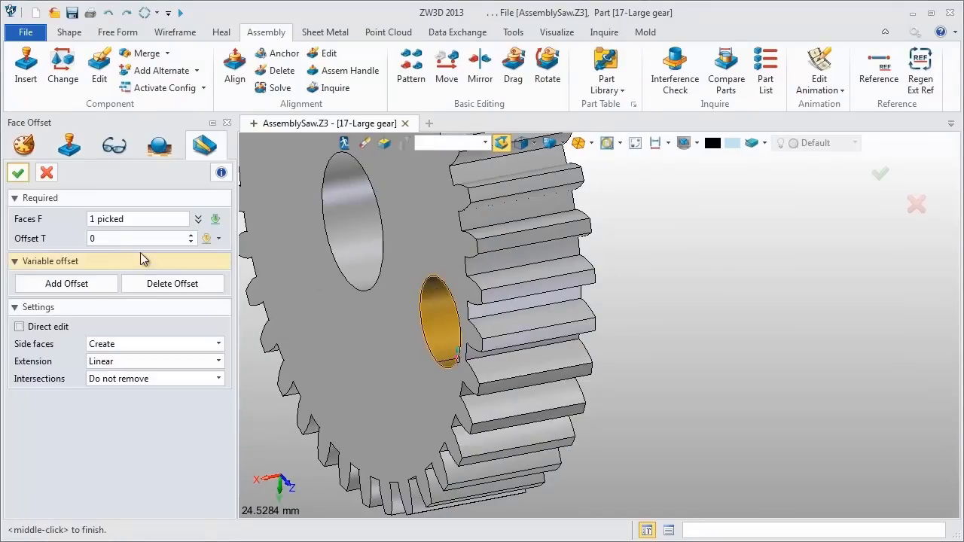
click(113, 240)
text(.5)
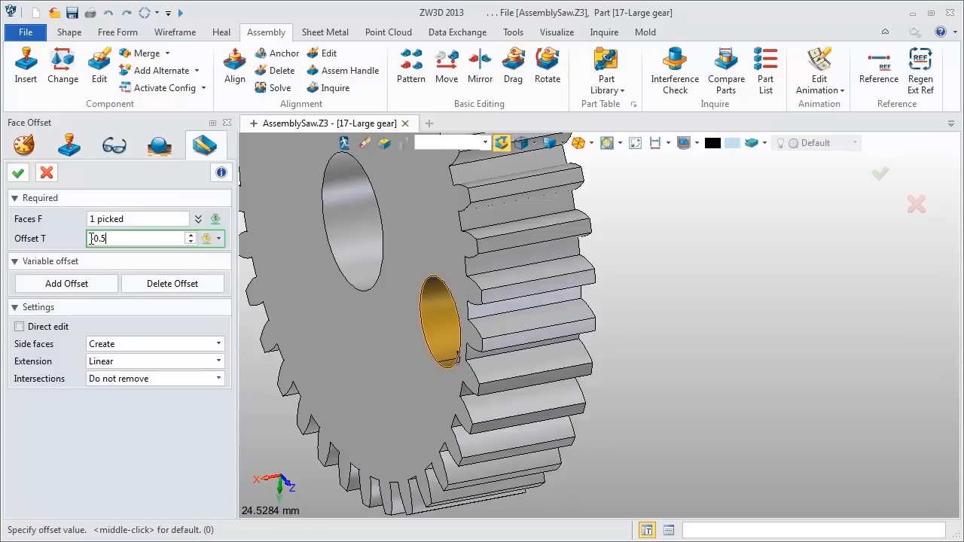
key(Return)
click(190, 242)
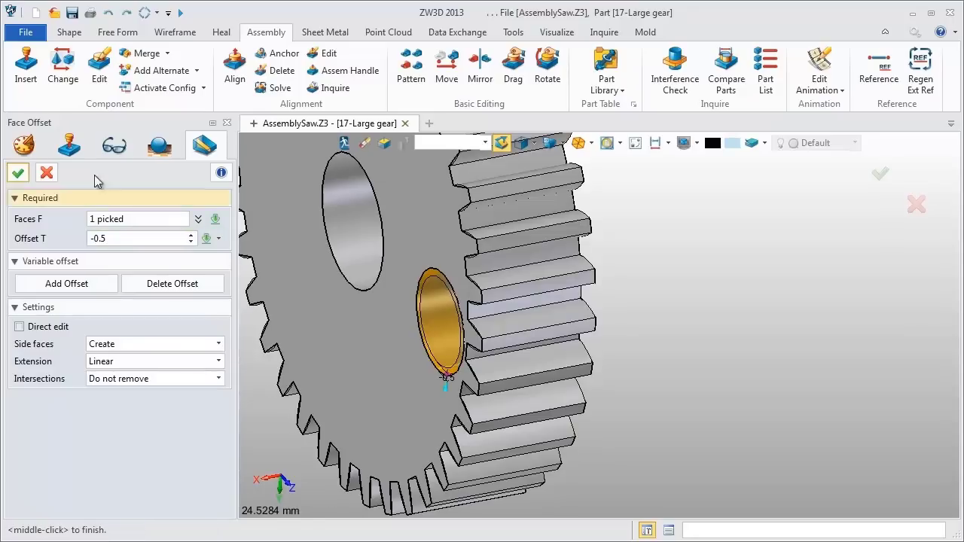
click(18, 174)
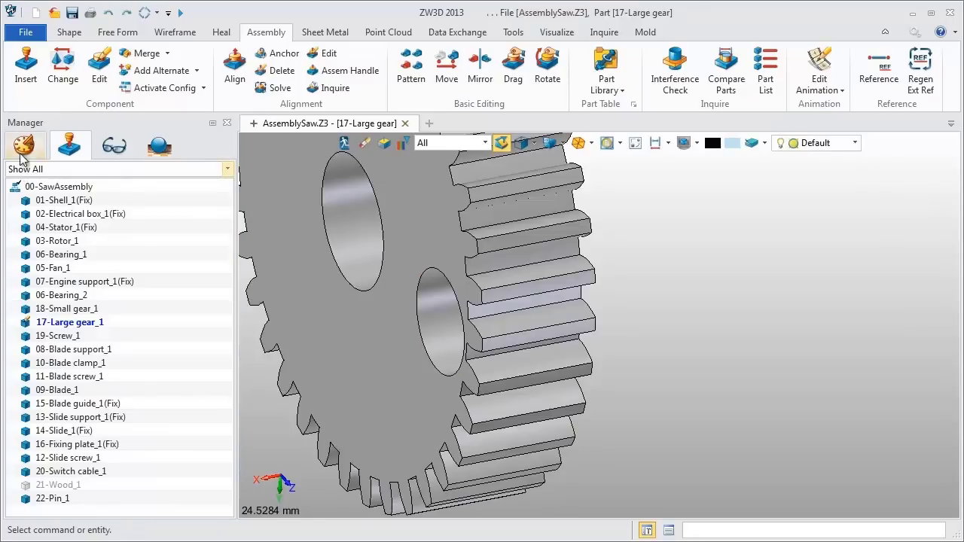
Return to editing the whole 00-SawAssembly.
click(24, 147)
click(69, 147)
right_click(88, 194)
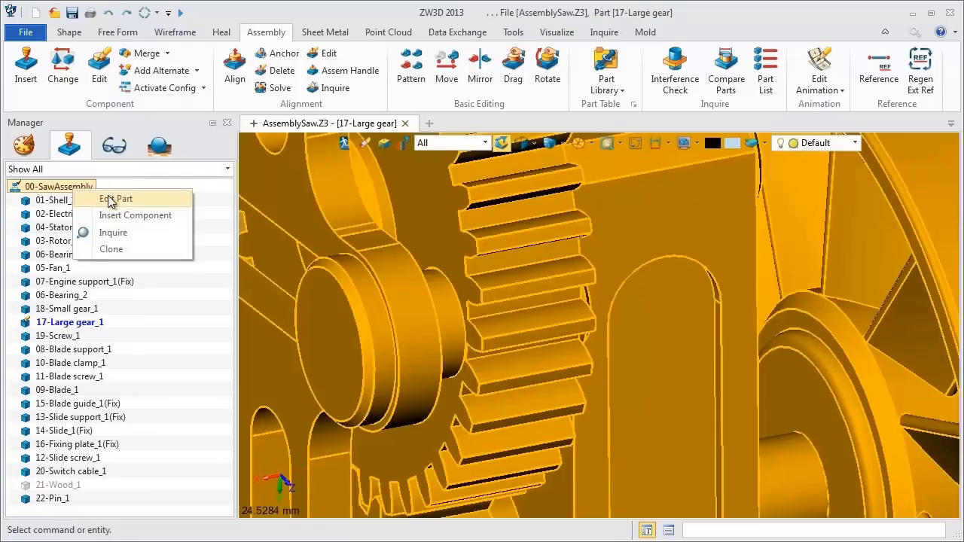
click(108, 198)
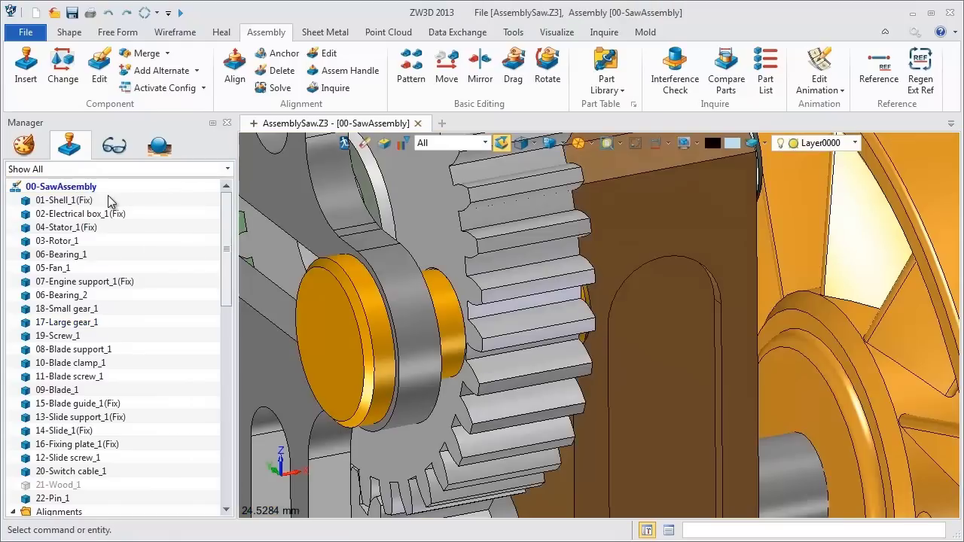
Roll back before Interfere1 and rerun the gear–pin check, confirming zero interference.
click(24, 147)
drag(225, 293, 223, 413)
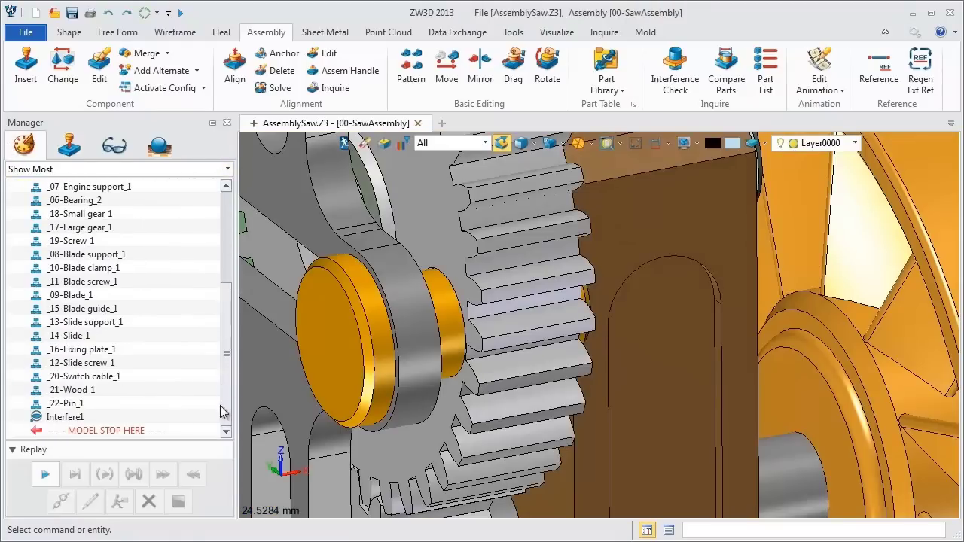
right_click(83, 418)
click(108, 431)
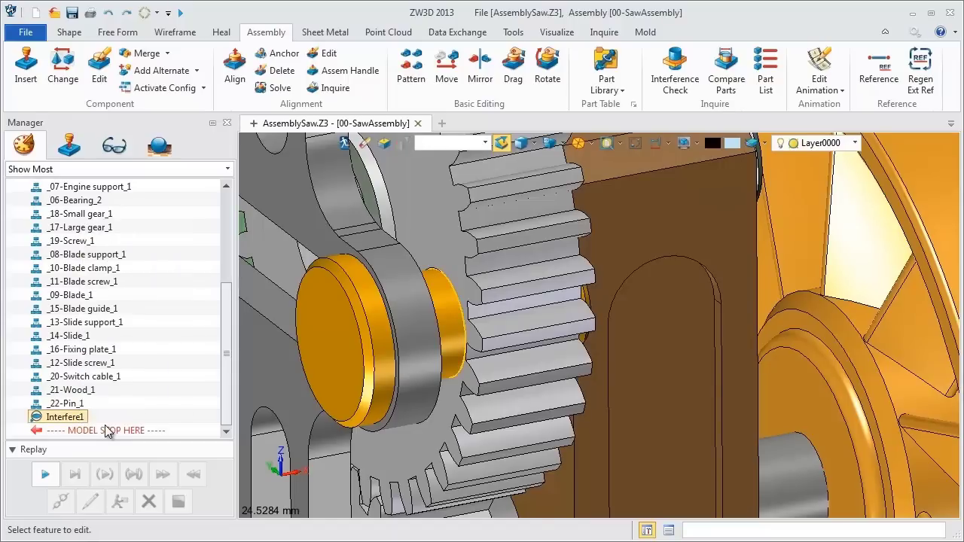
drag(108, 431, 107, 416)
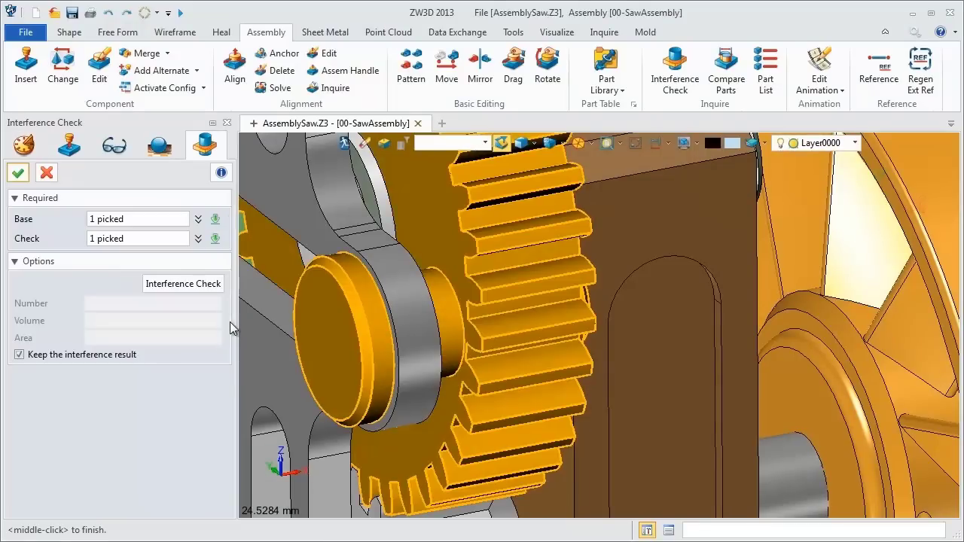
click(177, 289)
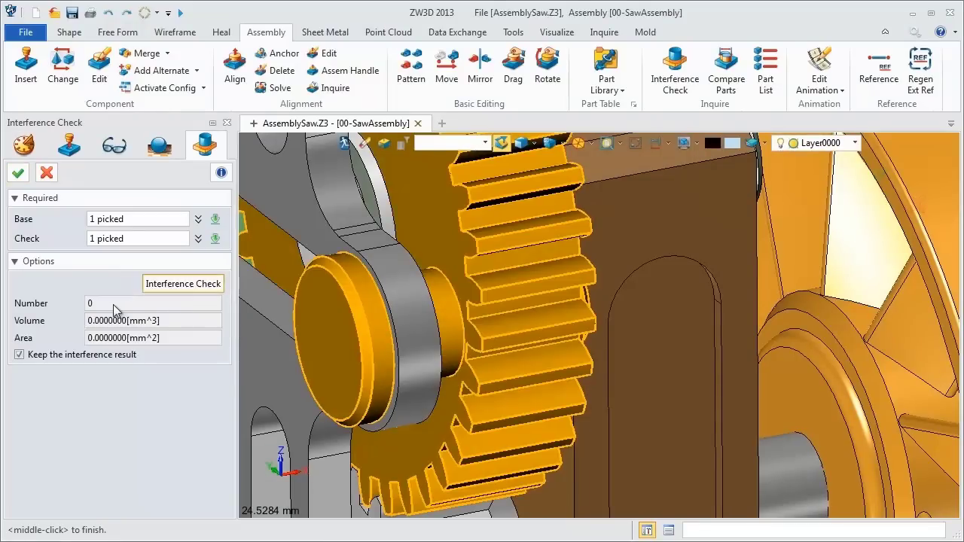
double_click(164, 309)
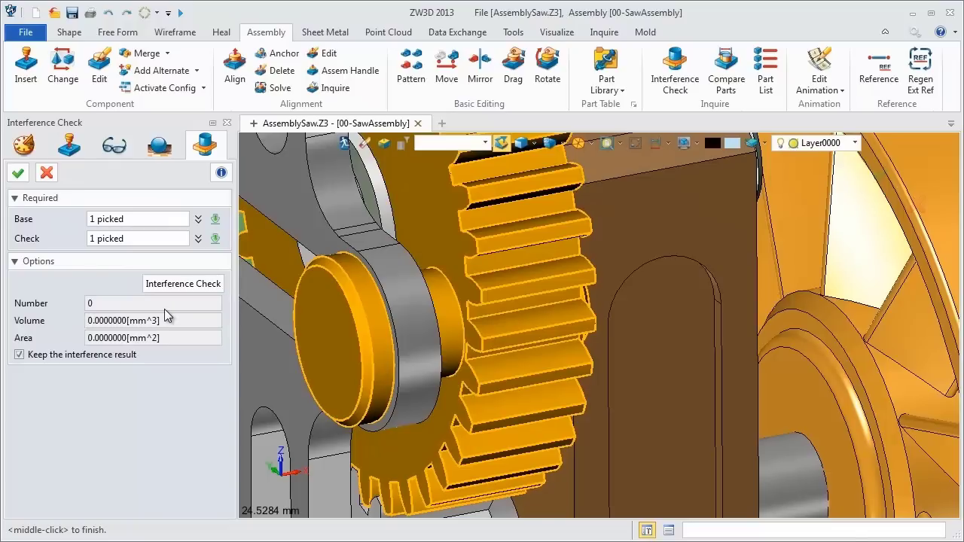
click(18, 173)
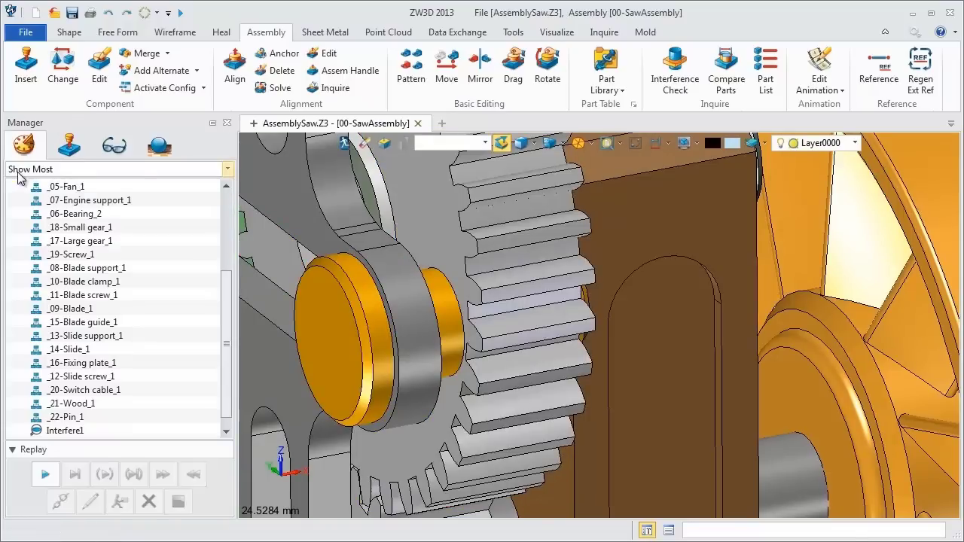
Unblank the 21-Wood_1 board and fit the board and saw in view.
key(ctrl+f)
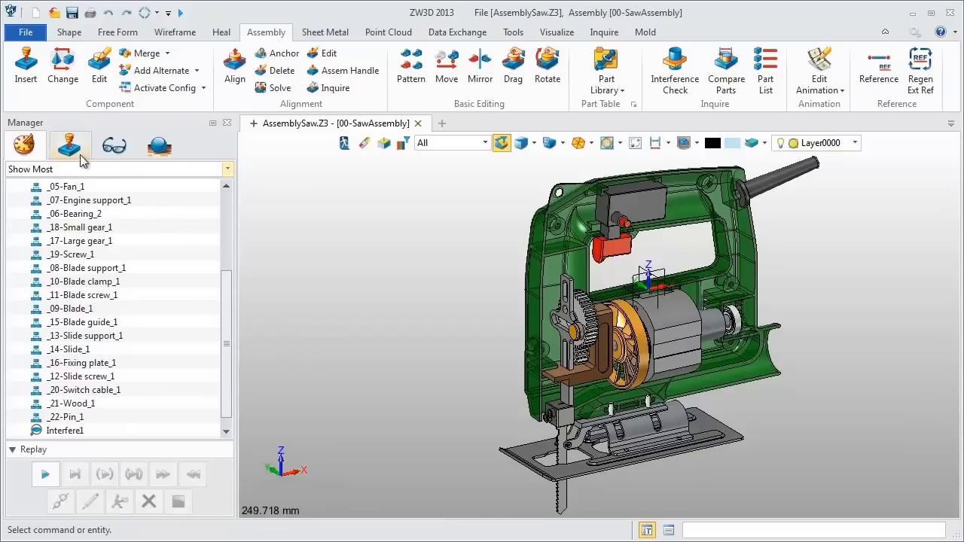
click(80, 155)
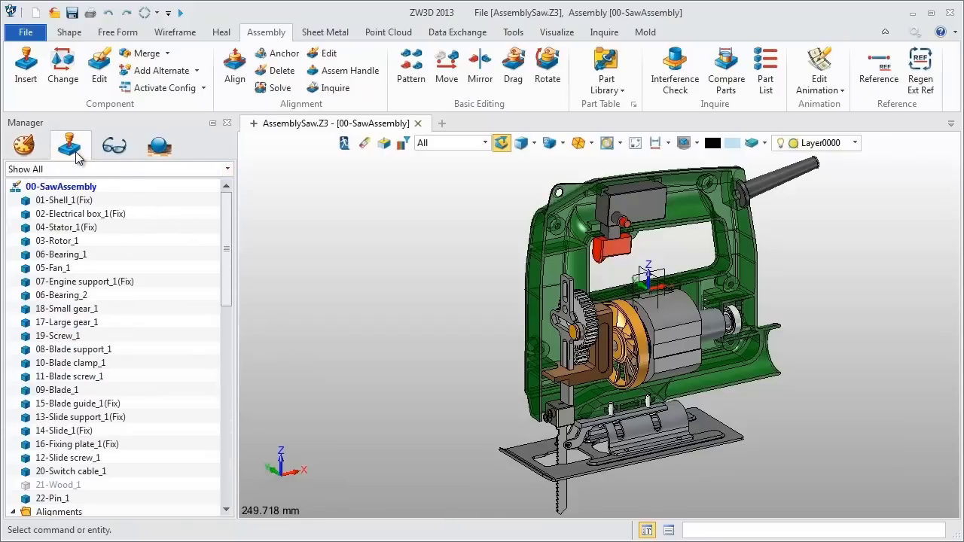
right_click(79, 487)
click(107, 370)
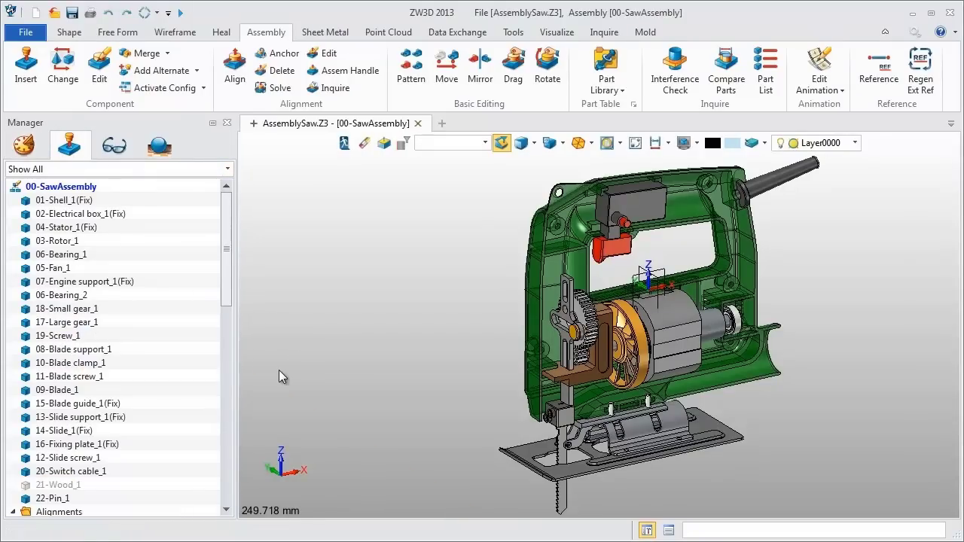
key(ctrl+f)
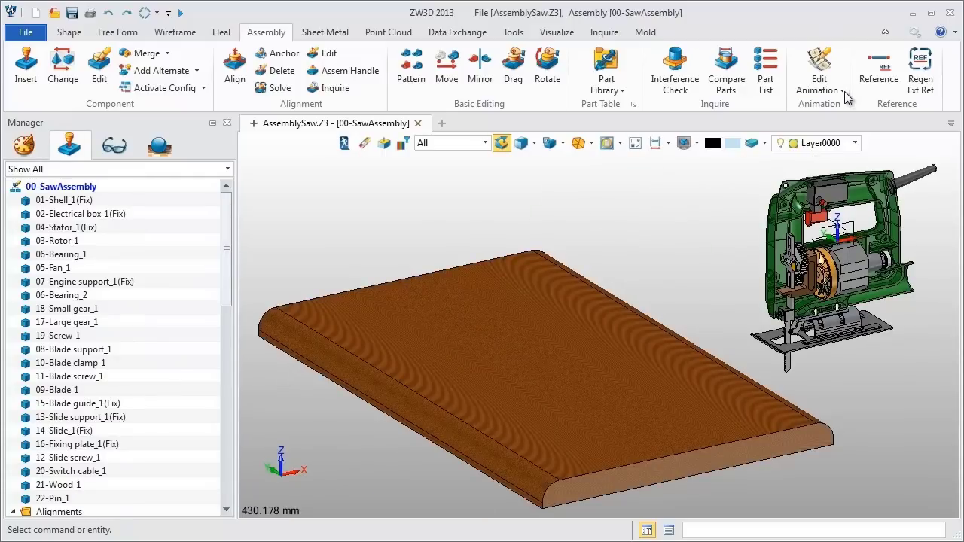
Play Animation1 through to its end, then exit the animation.
click(825, 67)
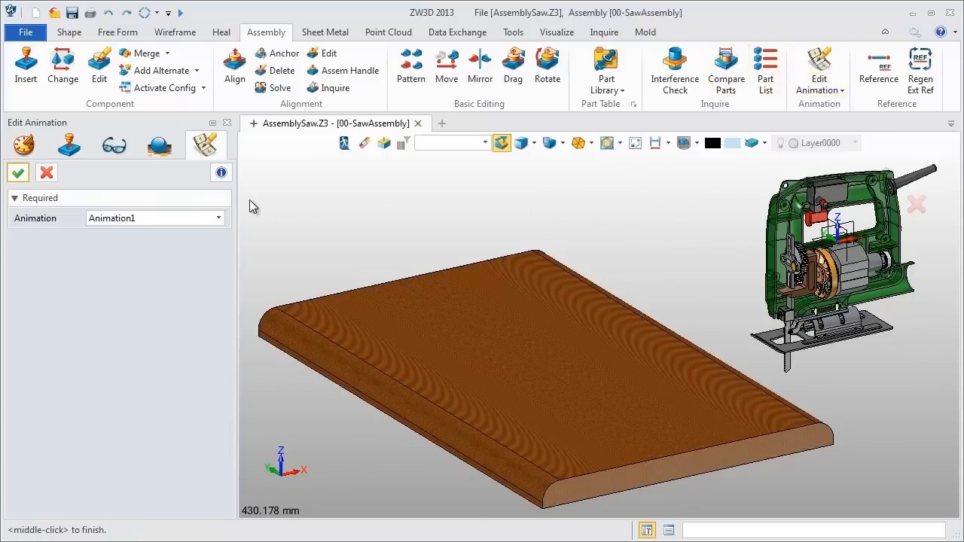
click(19, 174)
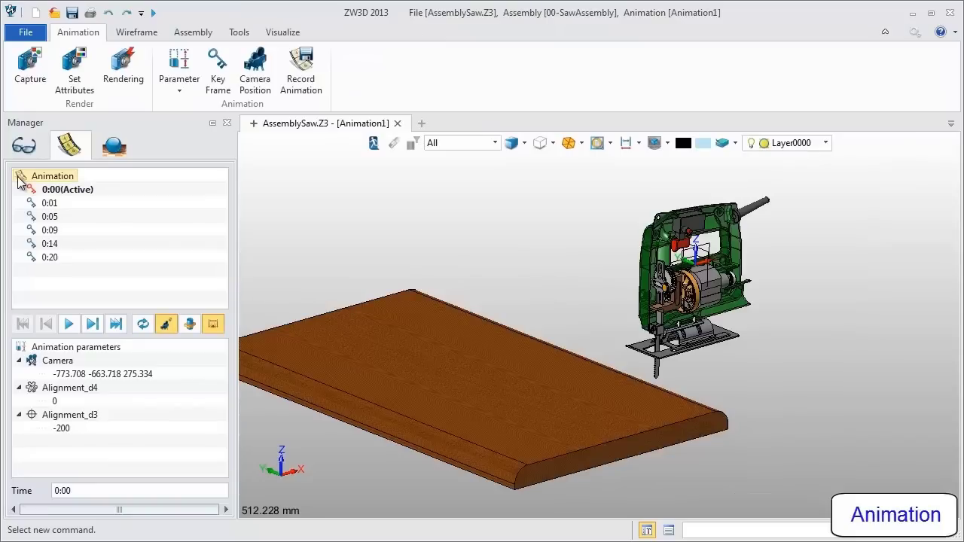
click(69, 324)
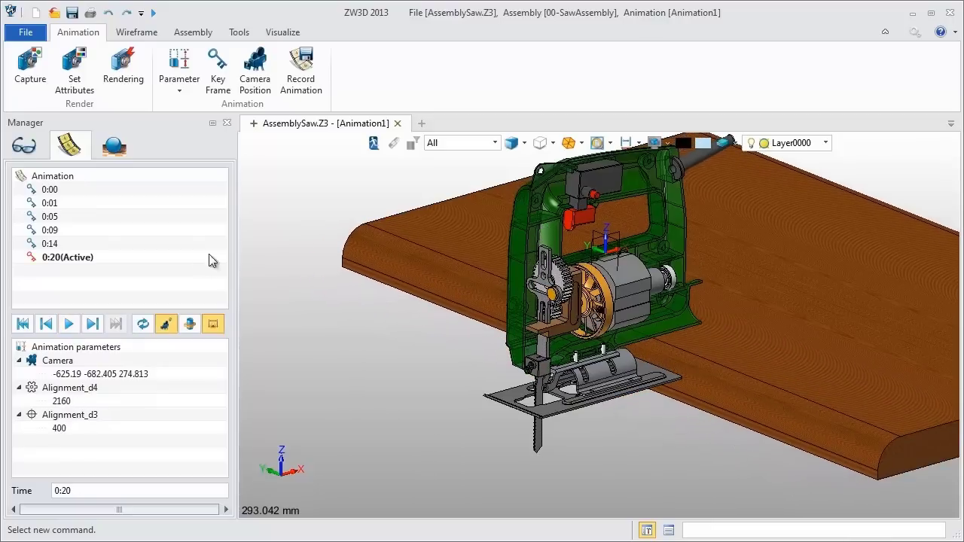
click(375, 145)
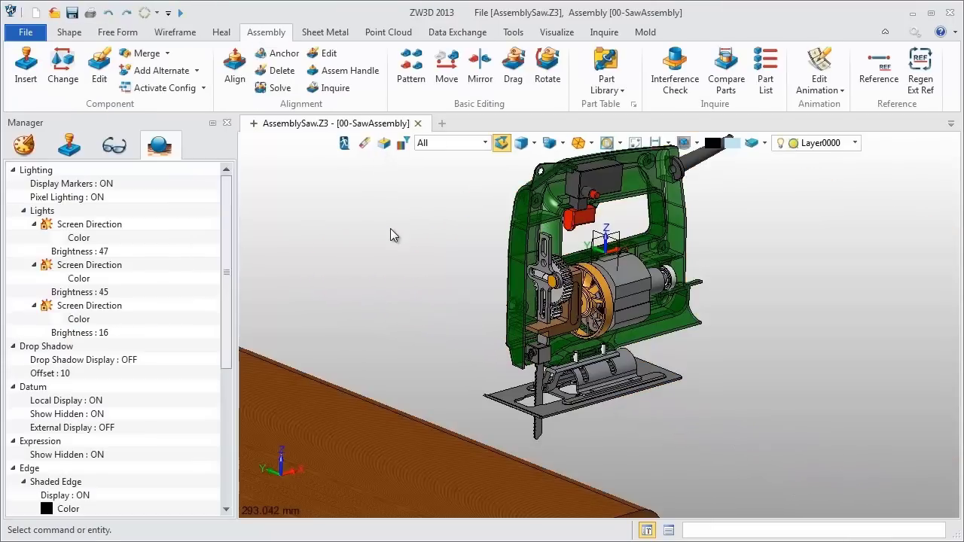
Activate the Config.explode configuration so the saw's parts spread apart.
click(65, 148)
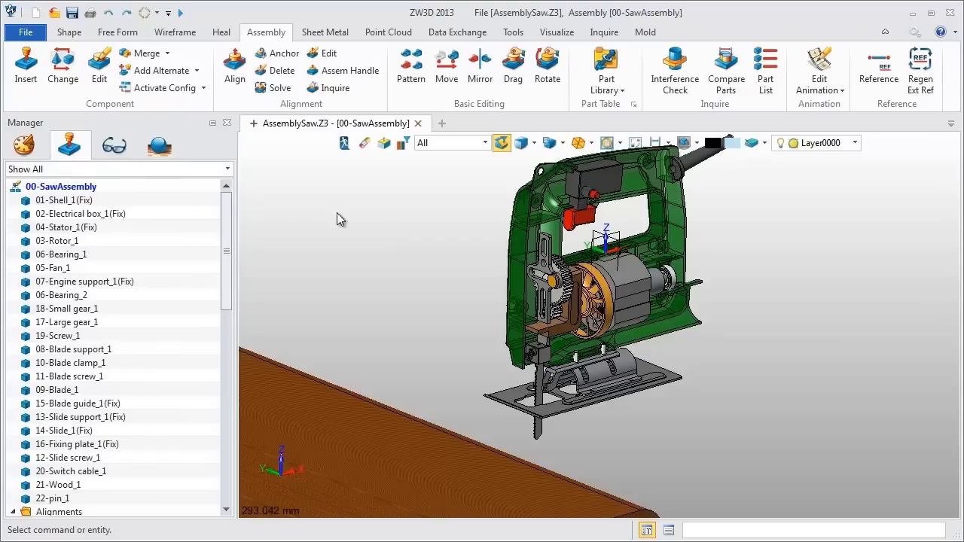
click(203, 88)
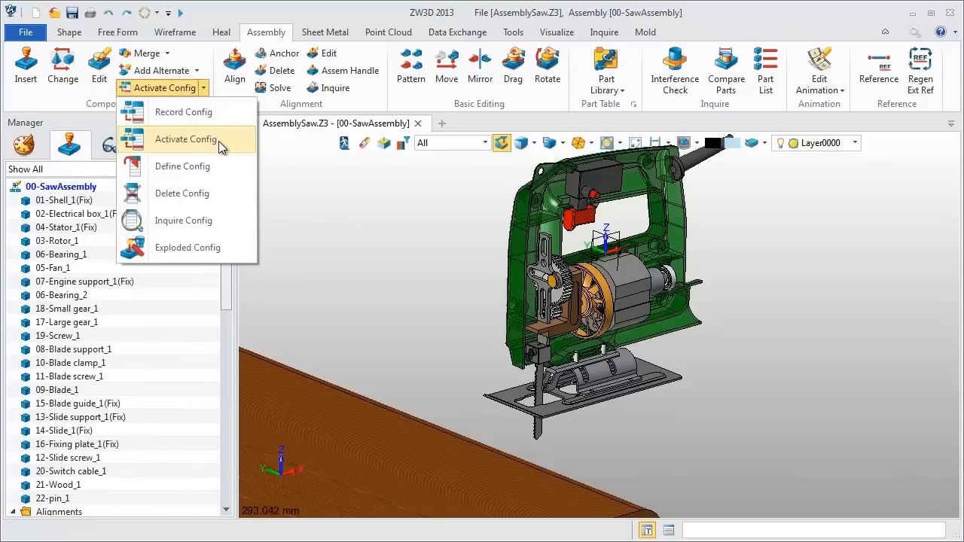
click(218, 141)
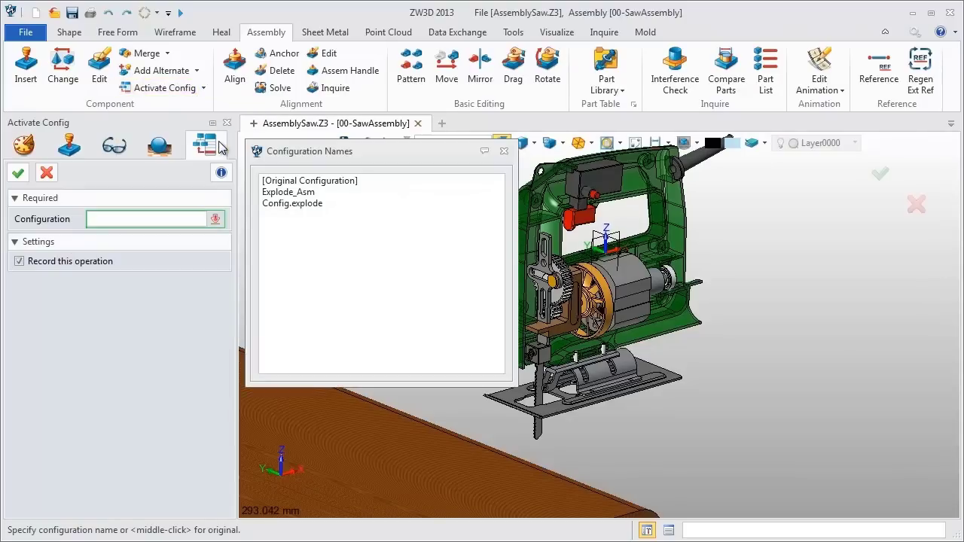
double_click(299, 205)
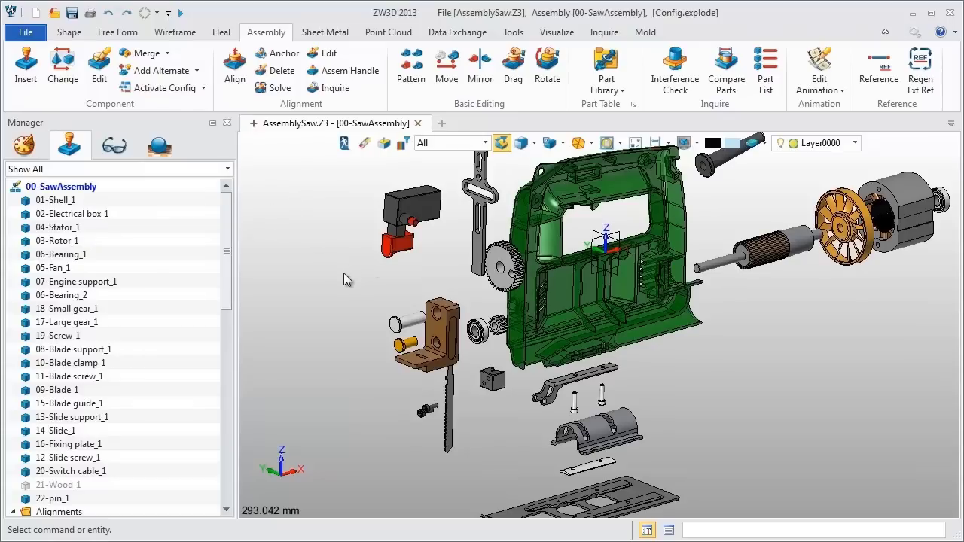
scroll(343, 273, down, 1)
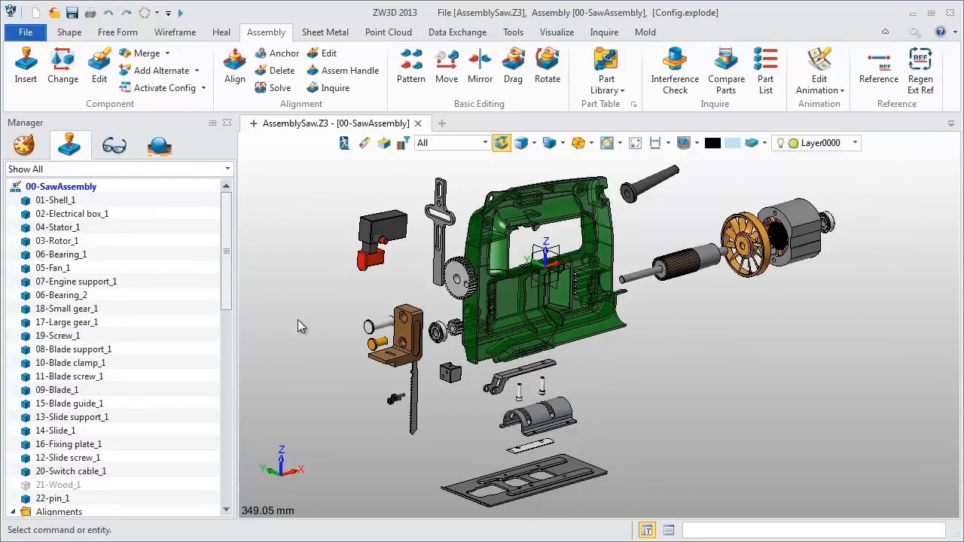
mouse_move(821, 441)
right_down()
mouse_move(730, 448)
mouse_move(803, 446)
right_up()
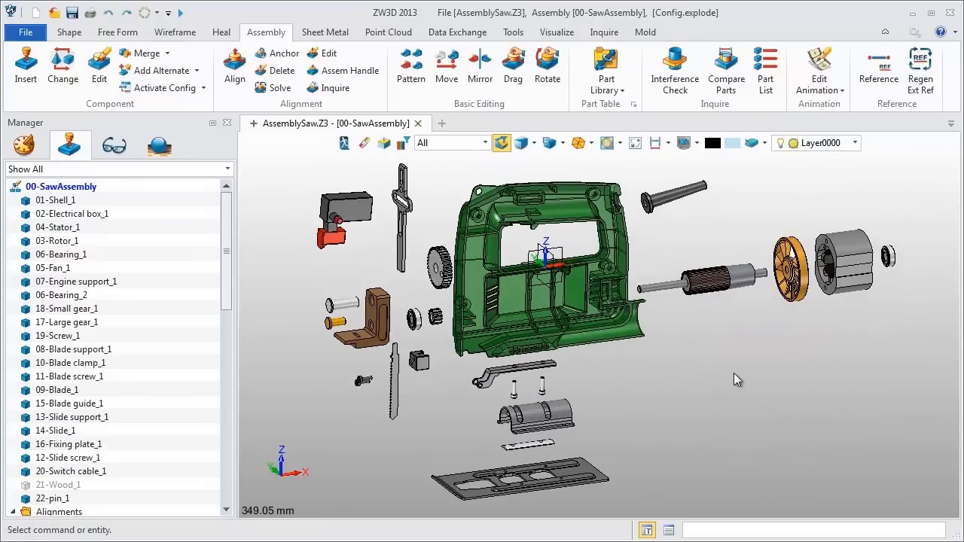
right_click(734, 373)
Create an A1_H(ANSI) sheet and place one isometric view of the exploded saw.
click(788, 327)
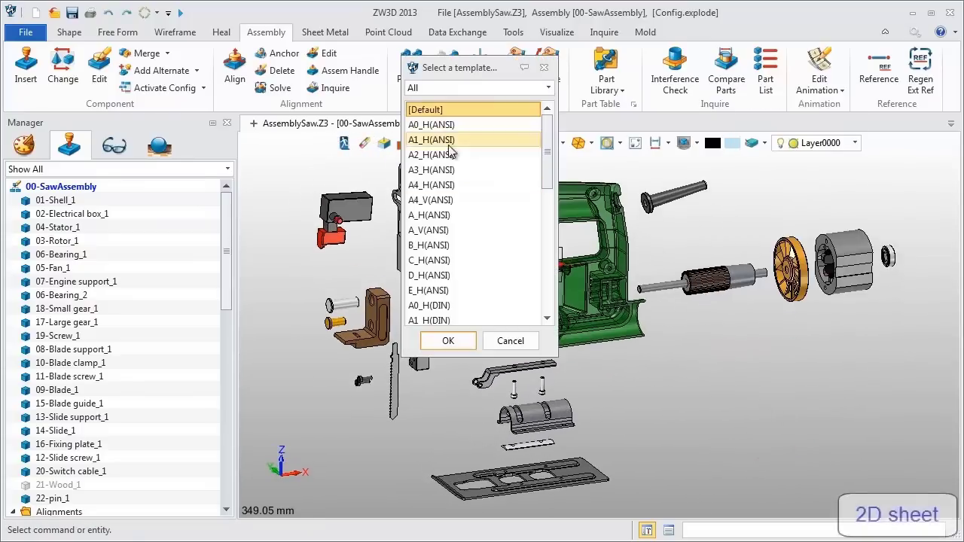
click(434, 143)
click(443, 343)
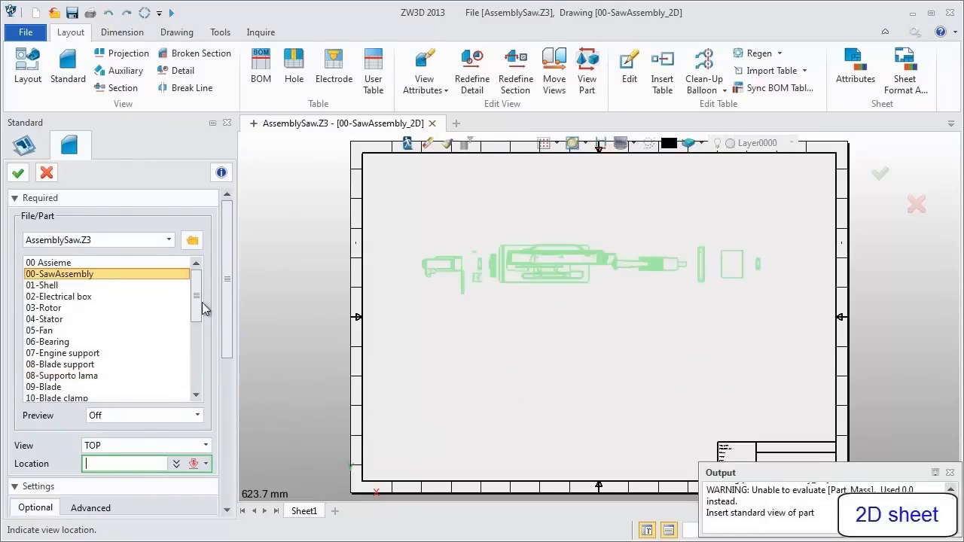
drag(198, 299, 198, 390)
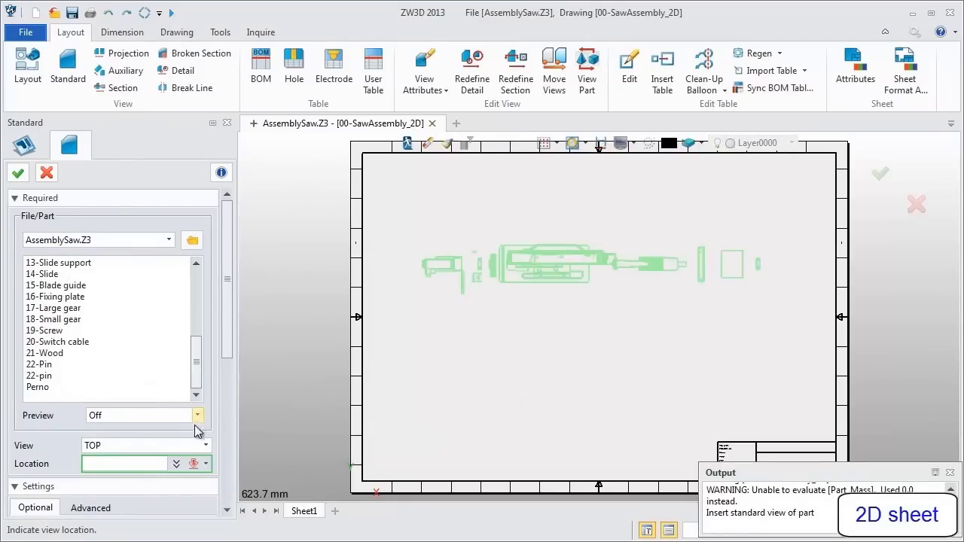
click(204, 447)
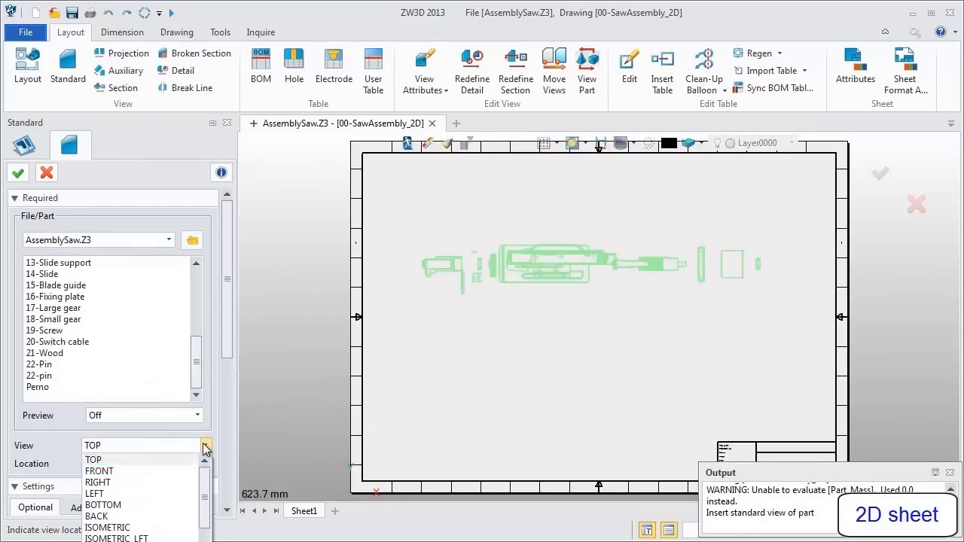
click(127, 529)
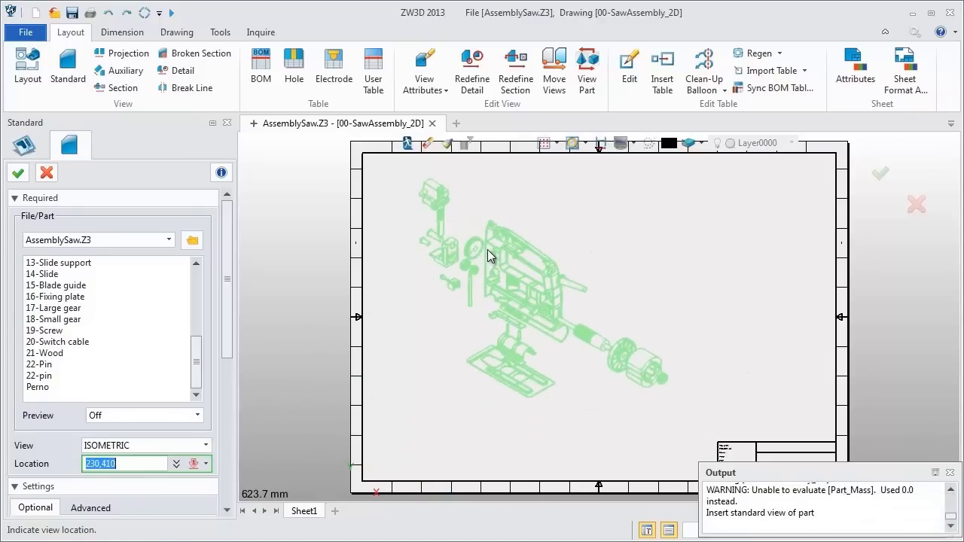
click(487, 251)
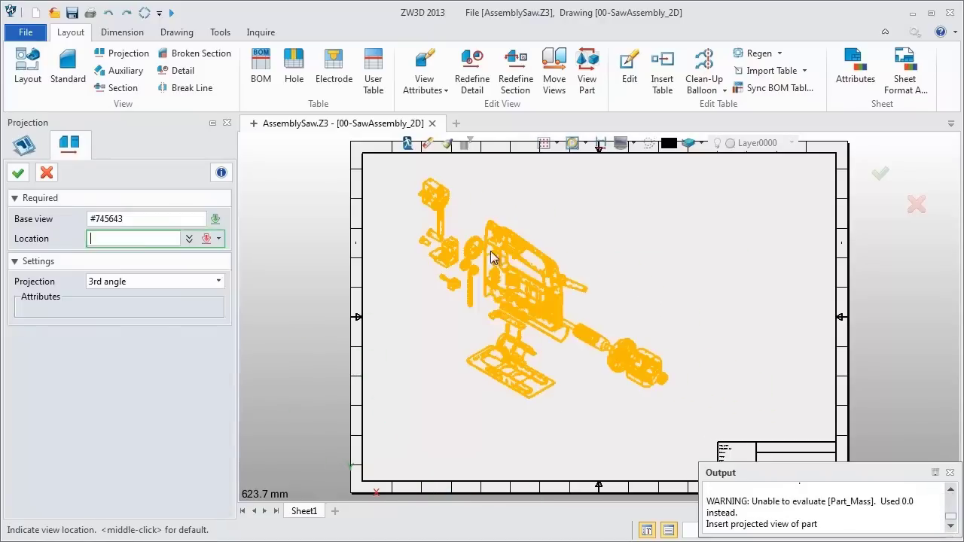
click(47, 174)
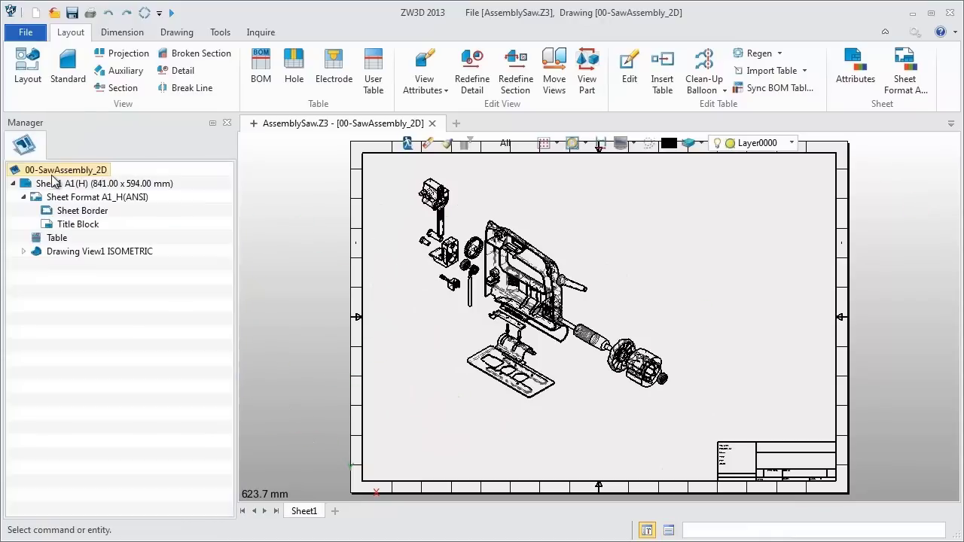
Launch the BOM tool from the Layout ribbon.
click(261, 67)
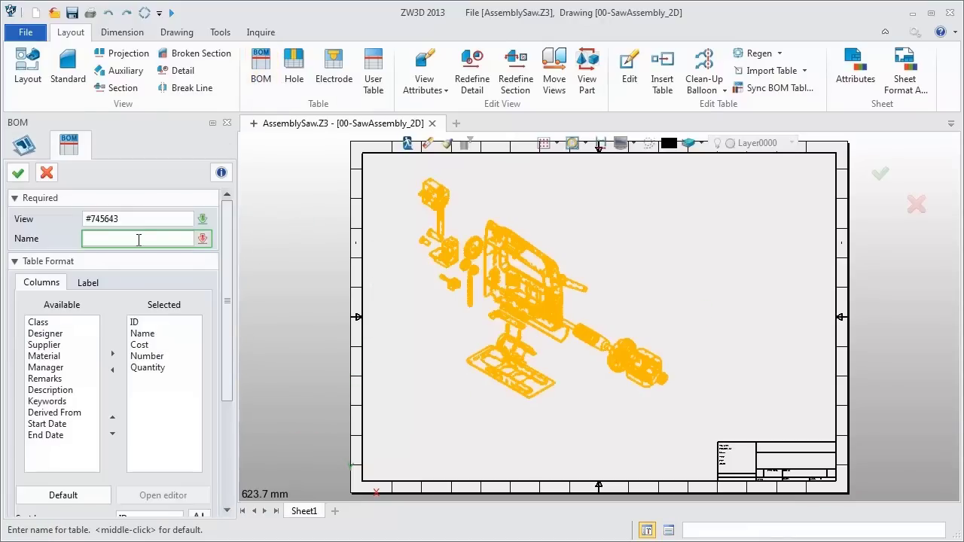